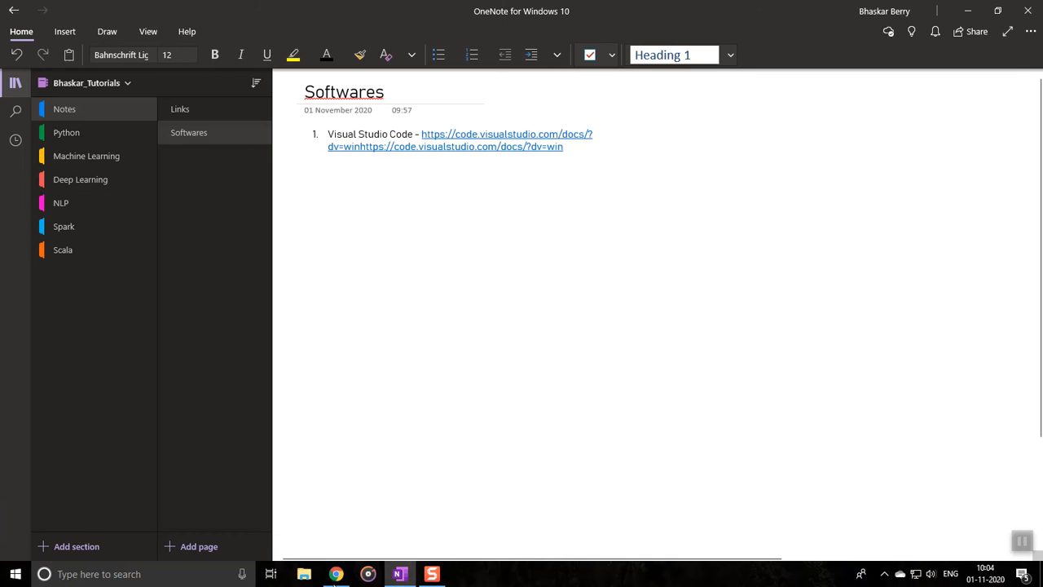
pyautogui.click(341, 575)
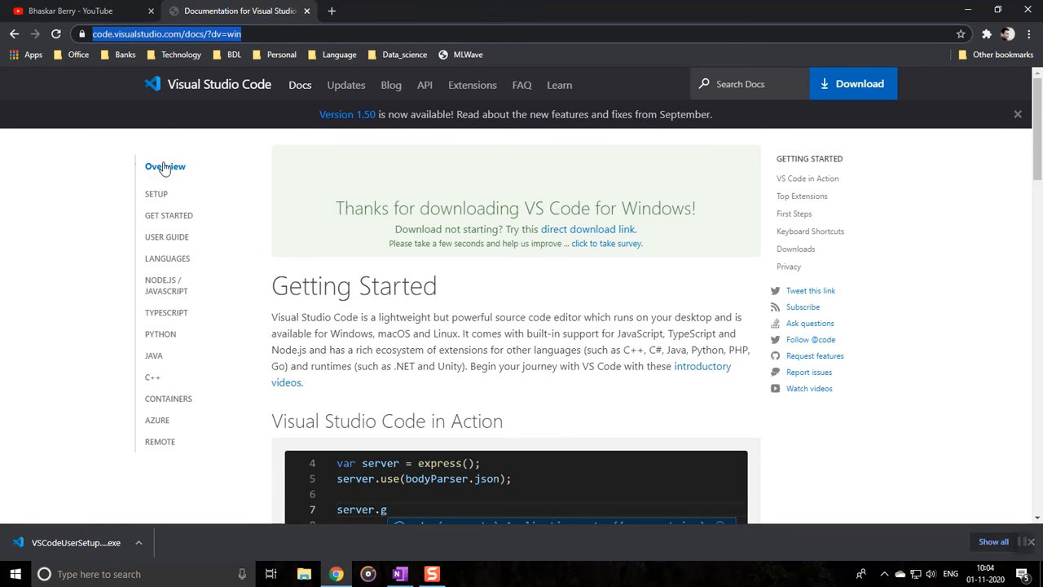
pyautogui.click(14, 34)
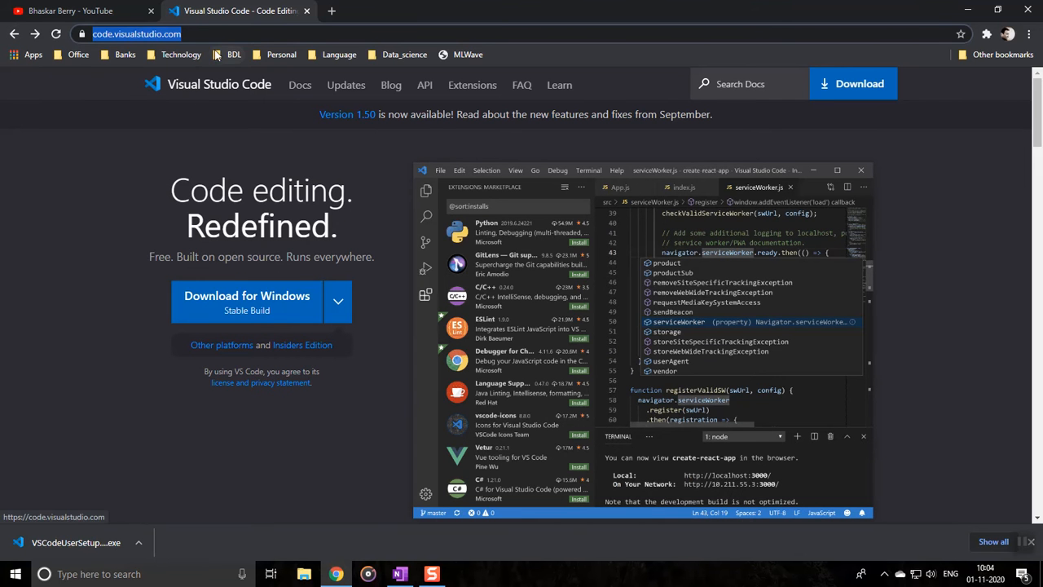
pyautogui.click(210, 33)
pyautogui.moveTo(210, 33); pyautogui.dragTo(39, 34)
pyautogui.hotkey('ctrl', 'c')
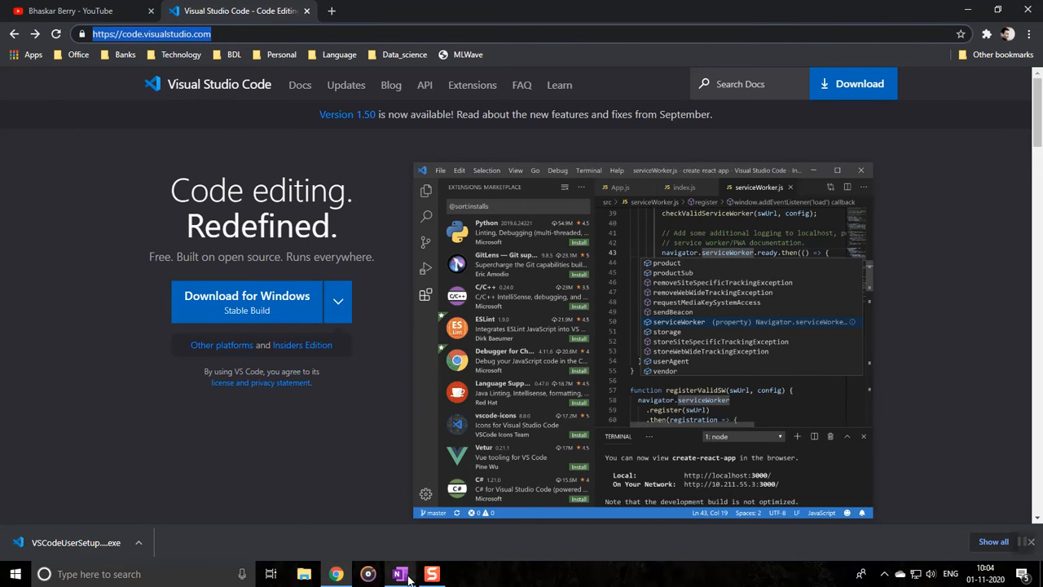
pyautogui.click(407, 575)
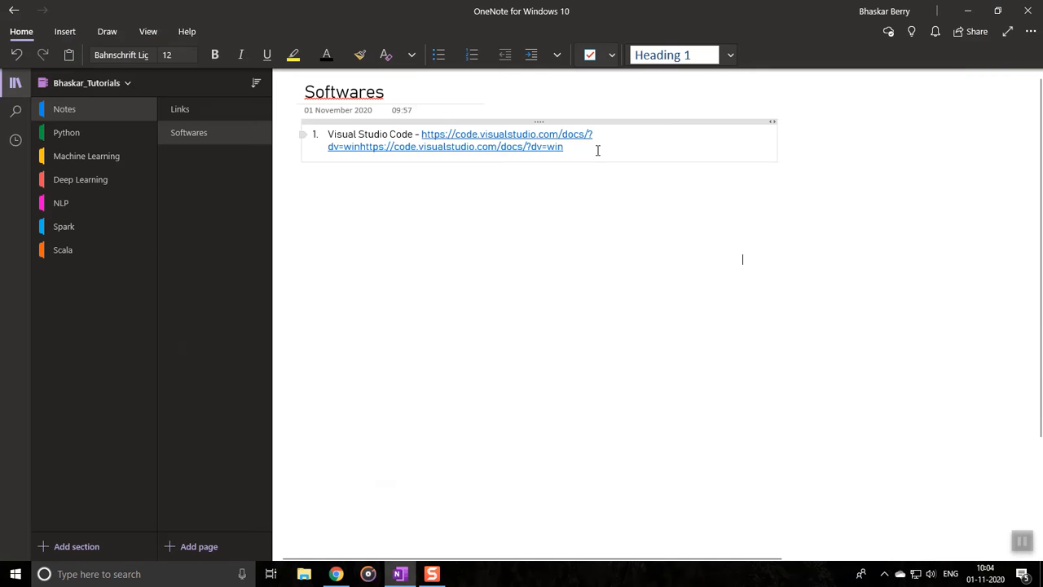
pyautogui.press('Return')
pyautogui.hotkey('ctrl', 'v')
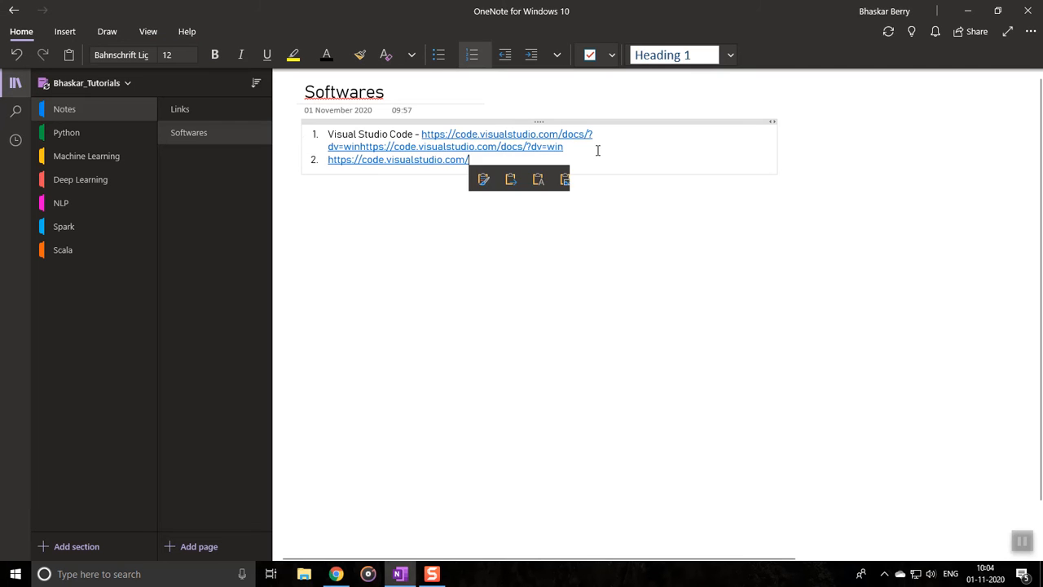
# Switch to Chrome, run the downloaded VSCodeUserSetup installer, and minimize the open windows to reveal the setup wizard
pyautogui.hotkey('alt', 'Tab')
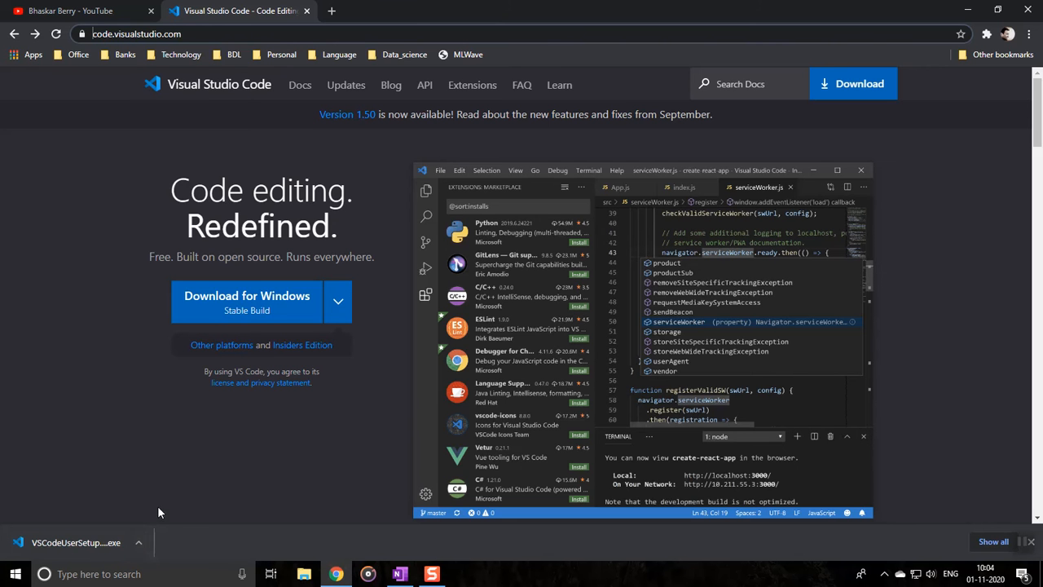
pyautogui.click(139, 546)
pyautogui.click(90, 546)
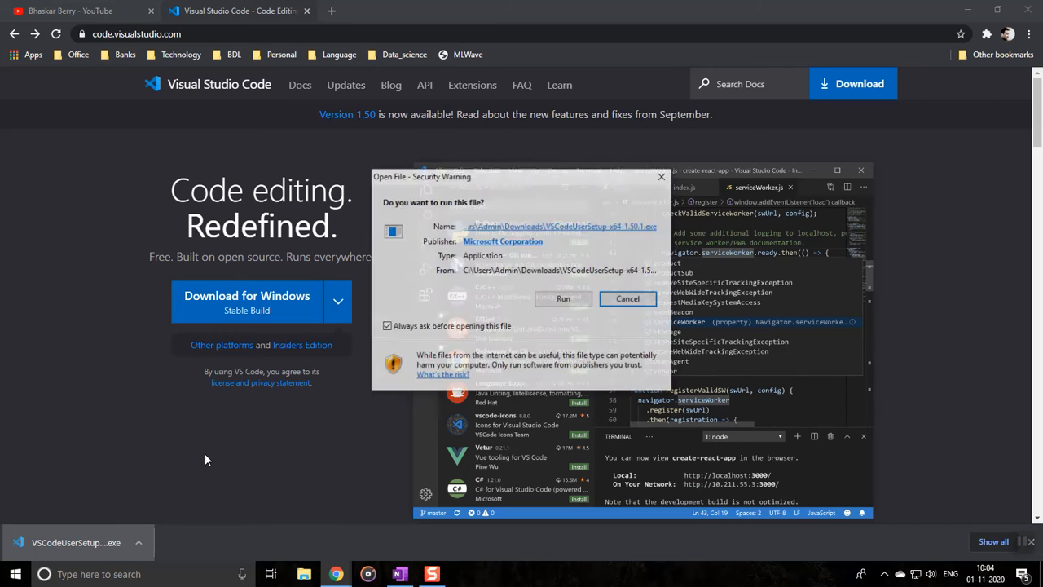
pyautogui.click(573, 301)
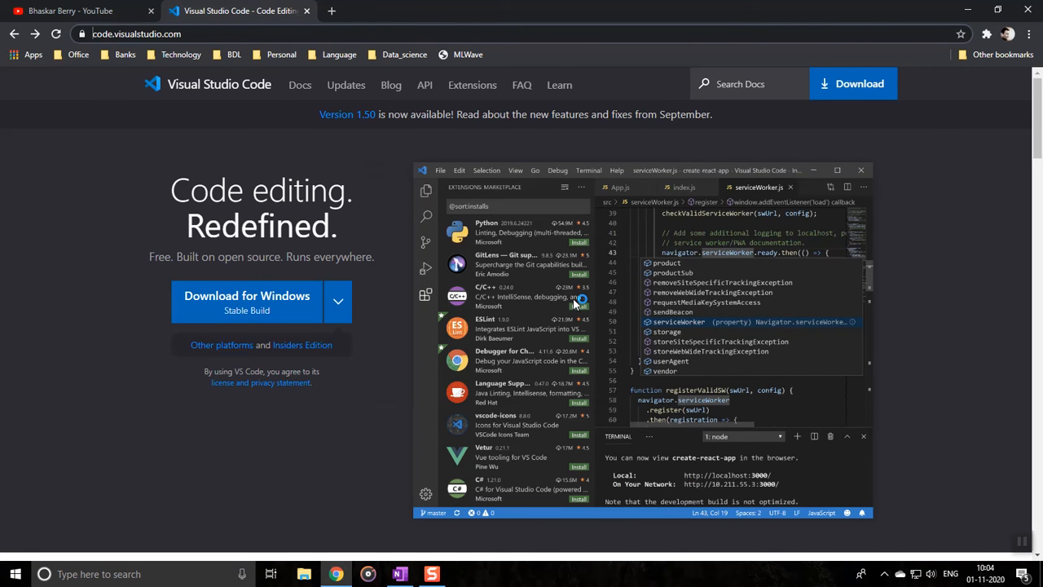
pyautogui.click(968, 11)
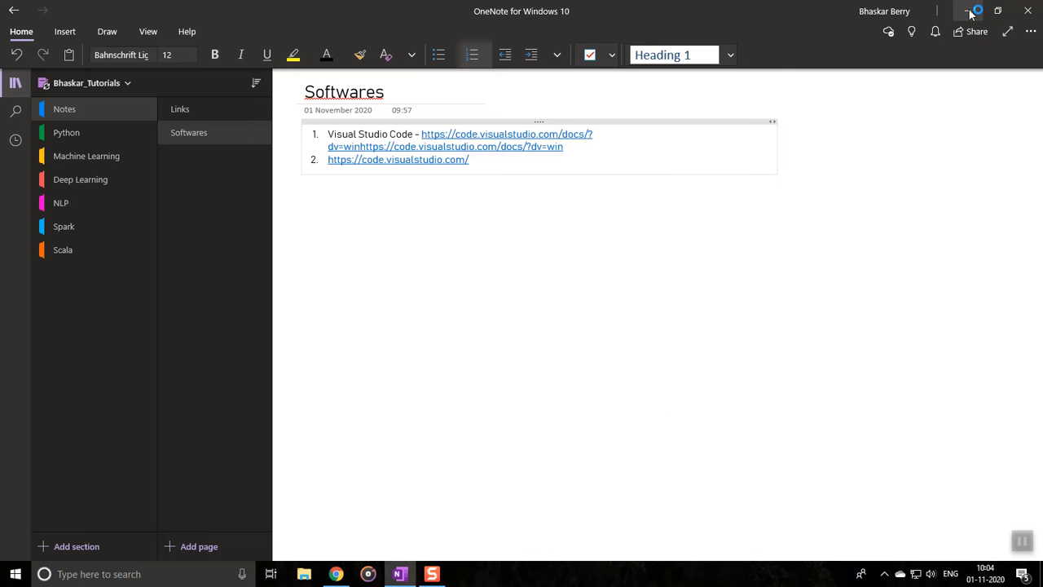
pyautogui.click(968, 10)
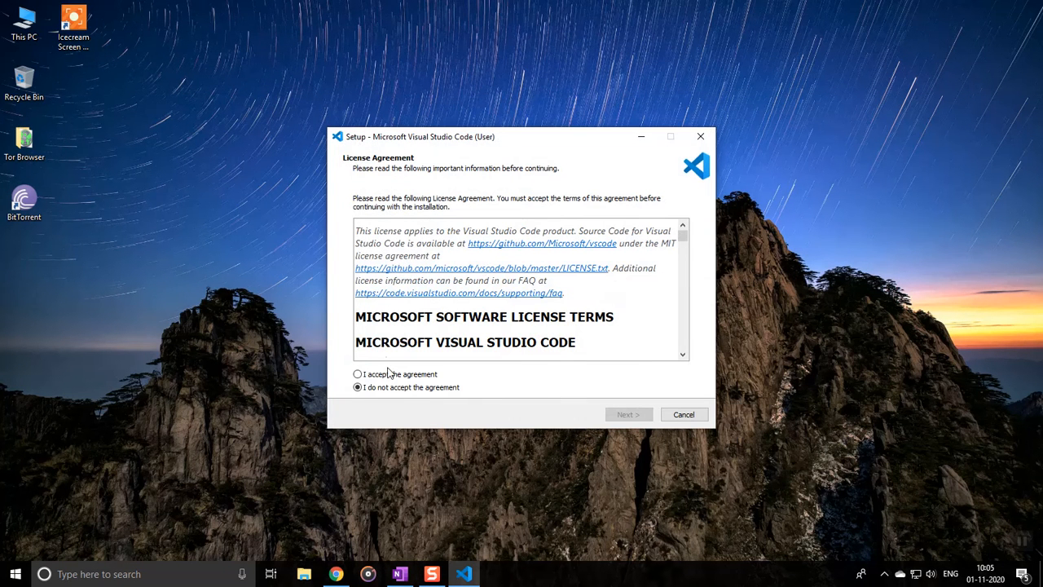
# Accept the license agreement and keep the default destination location and Start Menu folder for Visual Studio Code
pyautogui.click(393, 375)
pyautogui.click(625, 415)
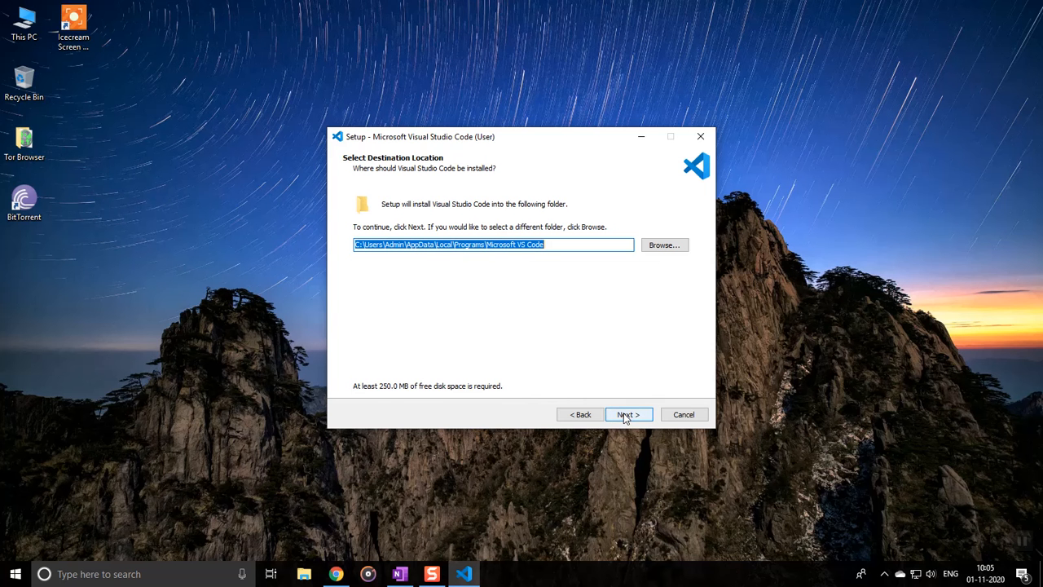
pyautogui.click(431, 574)
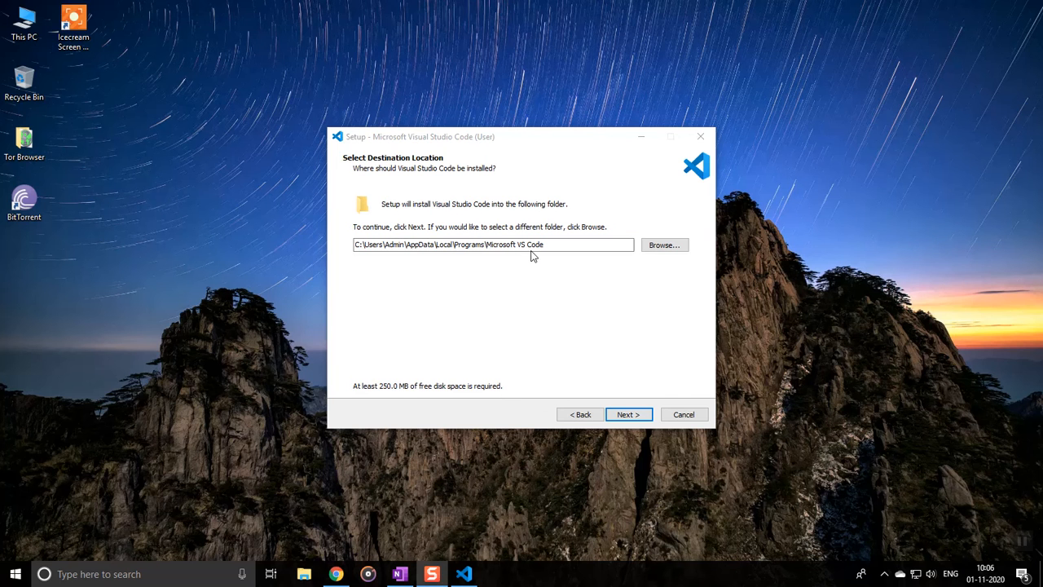
pyautogui.click(621, 416)
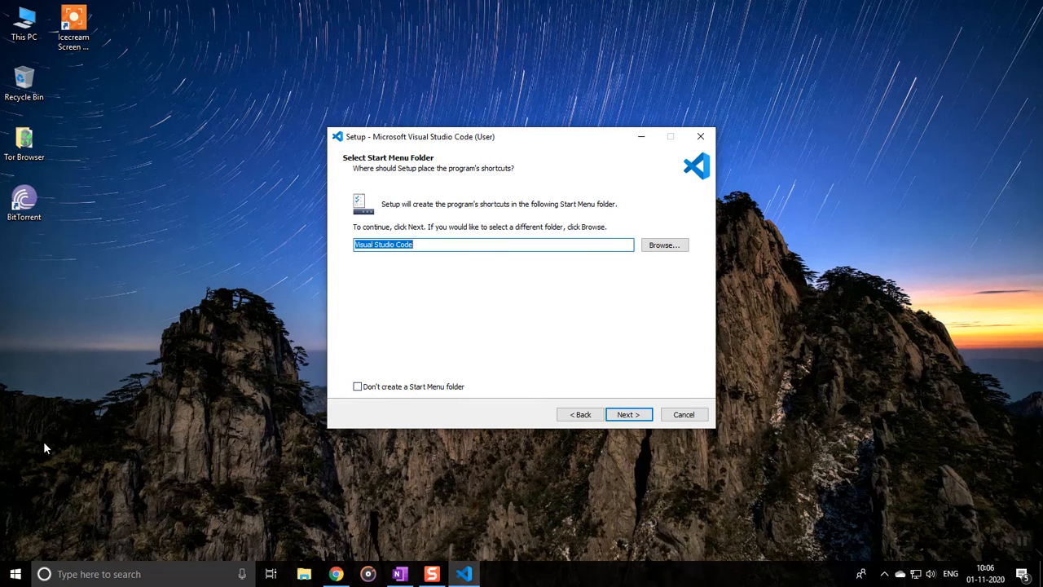
pyautogui.click(623, 415)
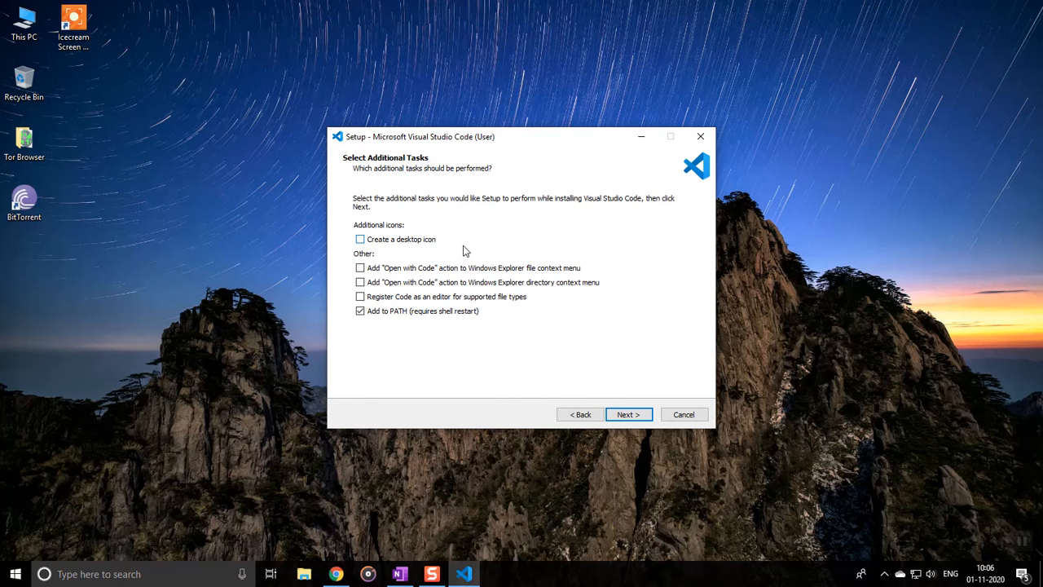
# Enable the desktop icon, both "Open with Code" actions and registering Code as an editor for supported file types, and install
pyautogui.click(419, 242)
pyautogui.click(381, 269)
pyautogui.click(384, 283)
pyautogui.click(379, 298)
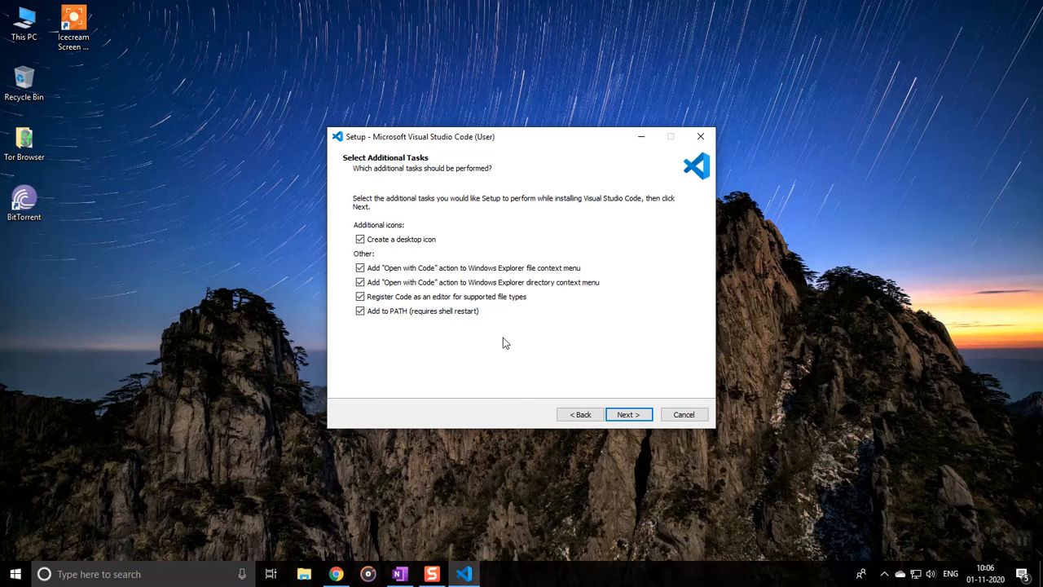
pyautogui.click(627, 415)
pyautogui.click(630, 415)
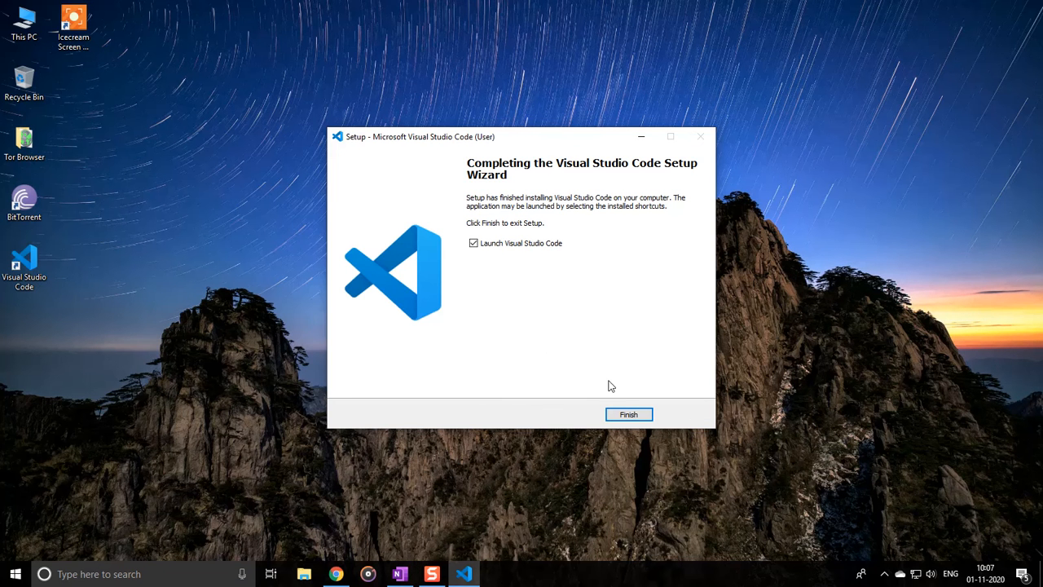
# Finish the setup with Visual Studio Code launching, and dismiss the usage data notice
pyautogui.click(641, 417)
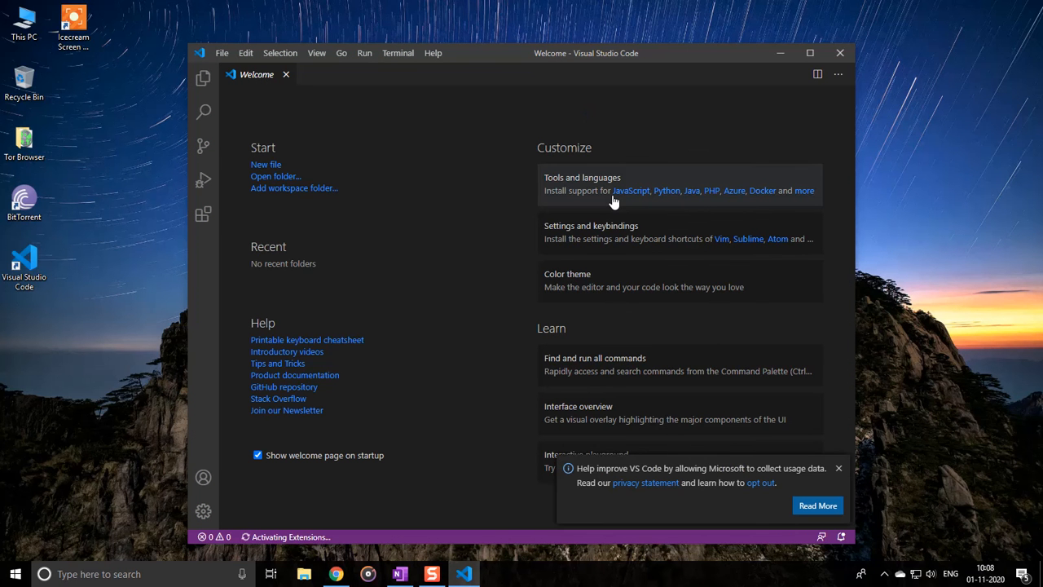
pyautogui.click(838, 470)
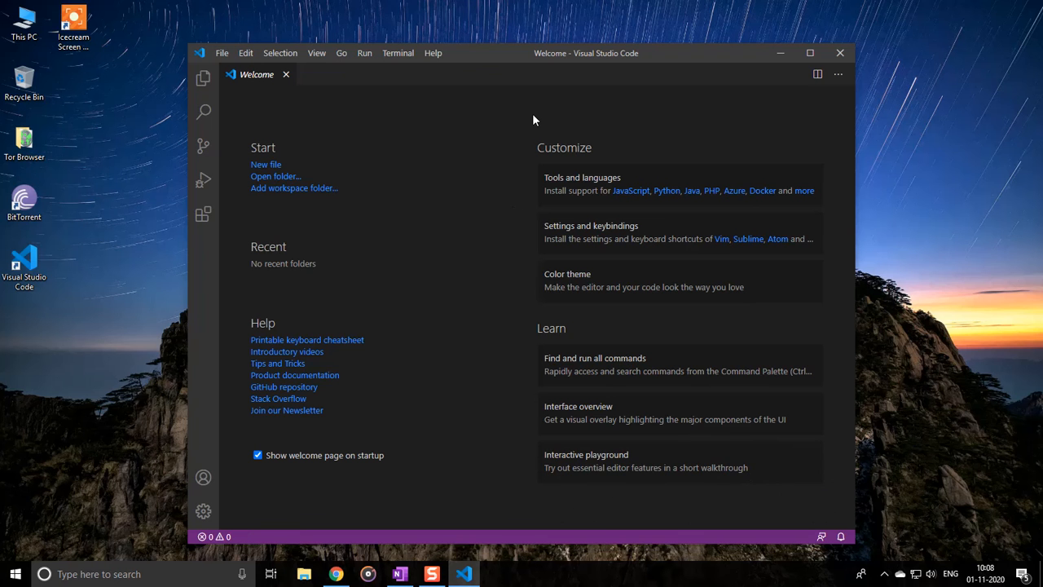
pyautogui.click(799, 54)
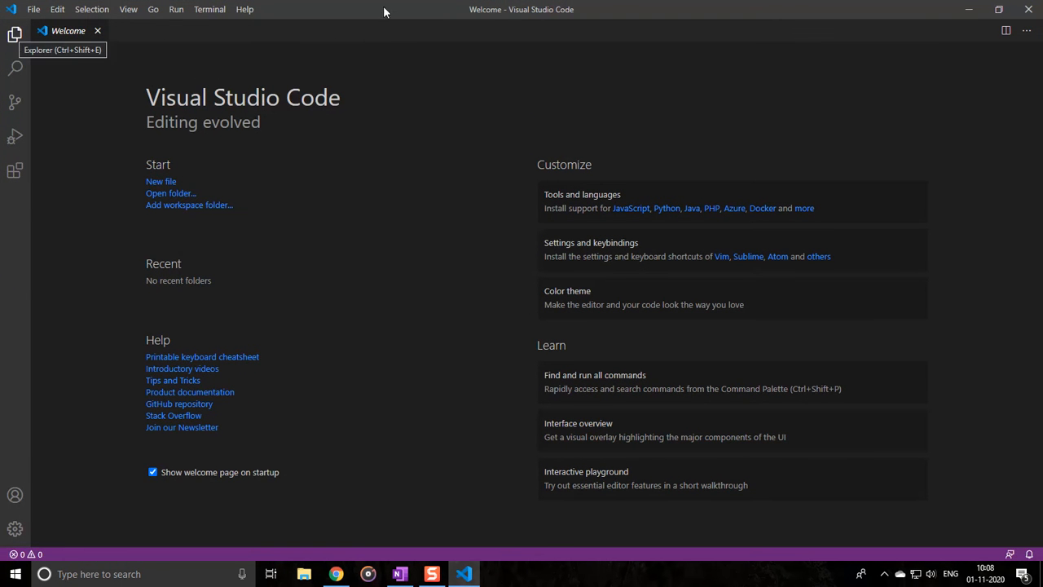
pyautogui.click(1005, 12)
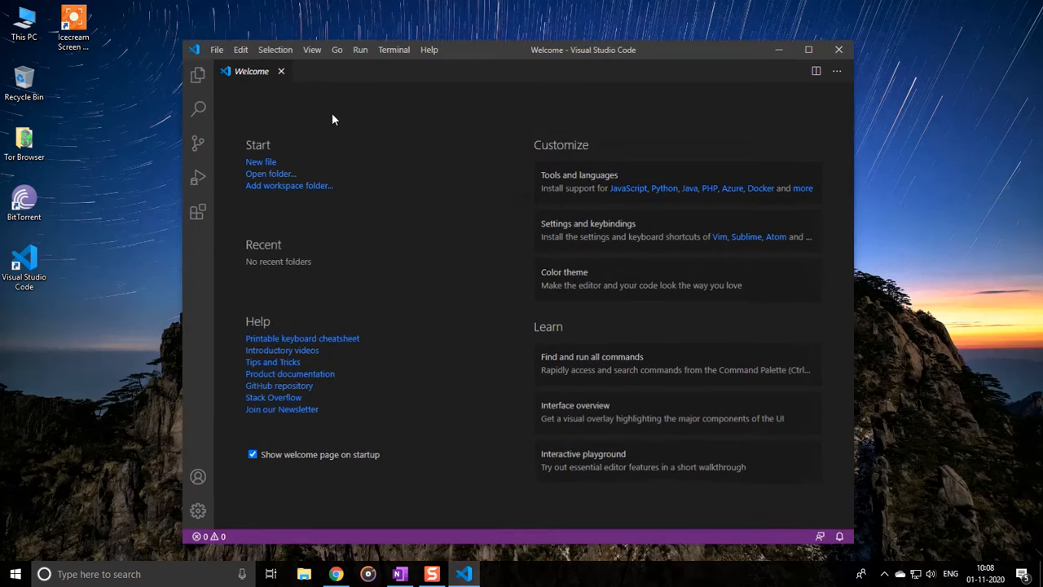
# Create a new folder named Work in Documents and open it as the project folder in the Explorer
pyautogui.click(203, 79)
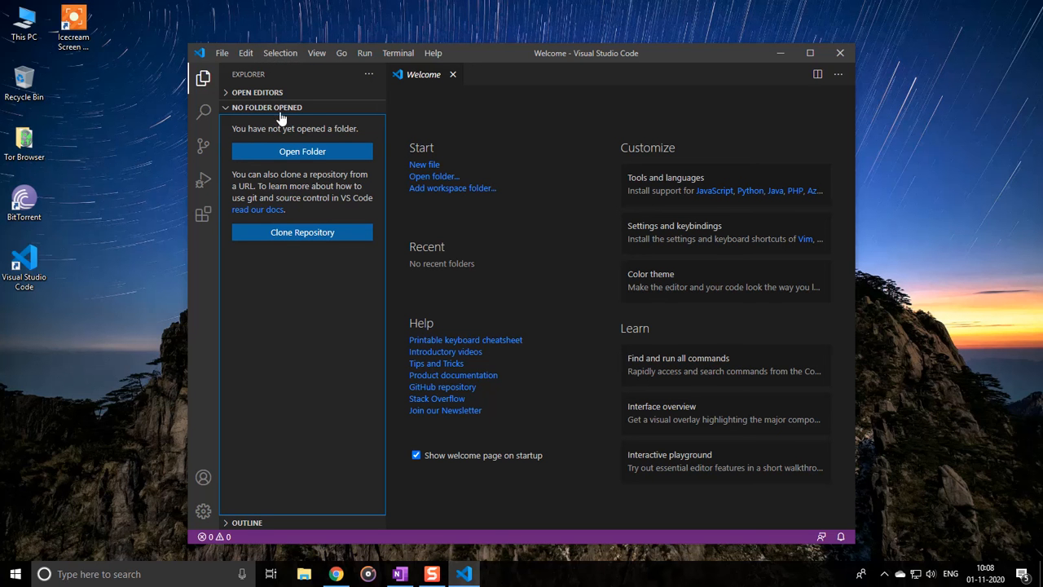
pyautogui.click(310, 155)
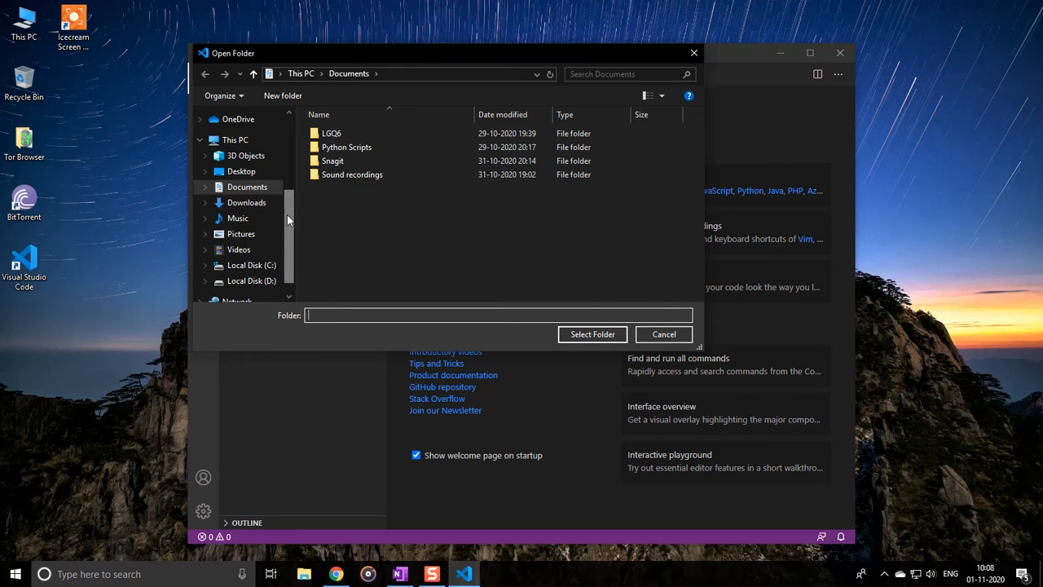
pyautogui.scroll(2, 291, 195)
pyautogui.scroll(-3, 289, 194)
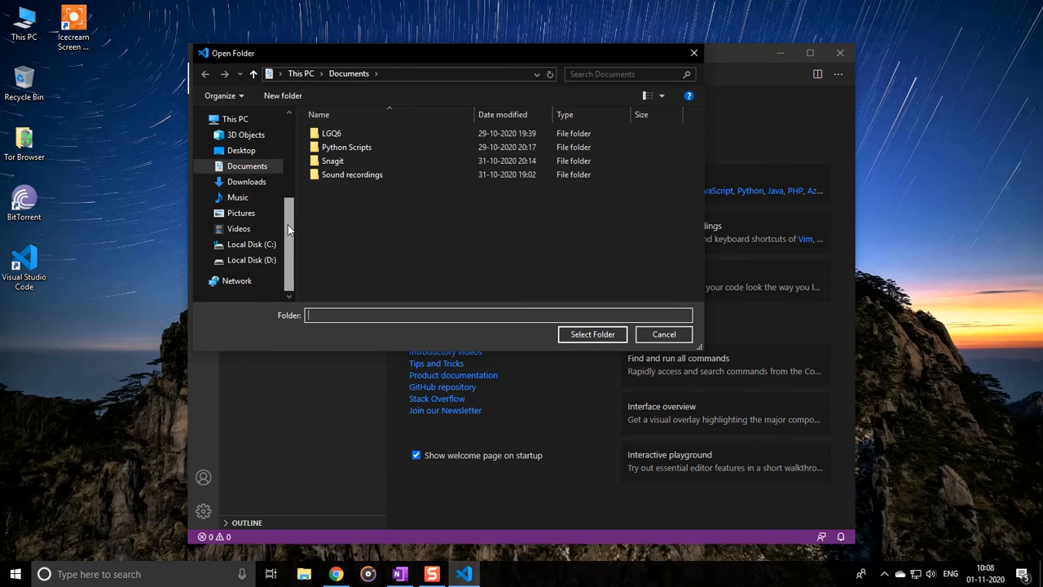
pyautogui.click(267, 98)
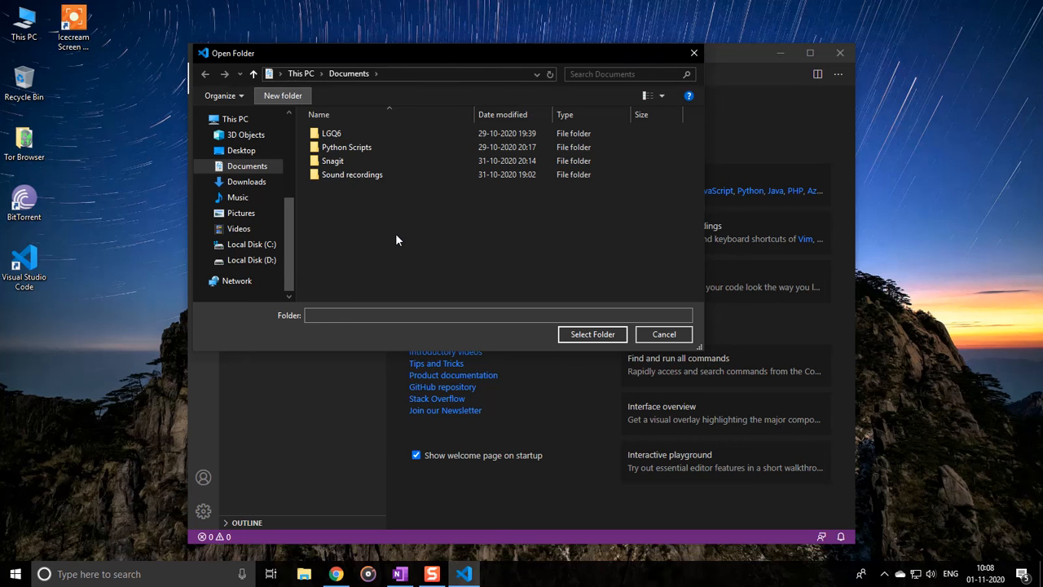
pyautogui.write('Work')
pyautogui.press('Return')
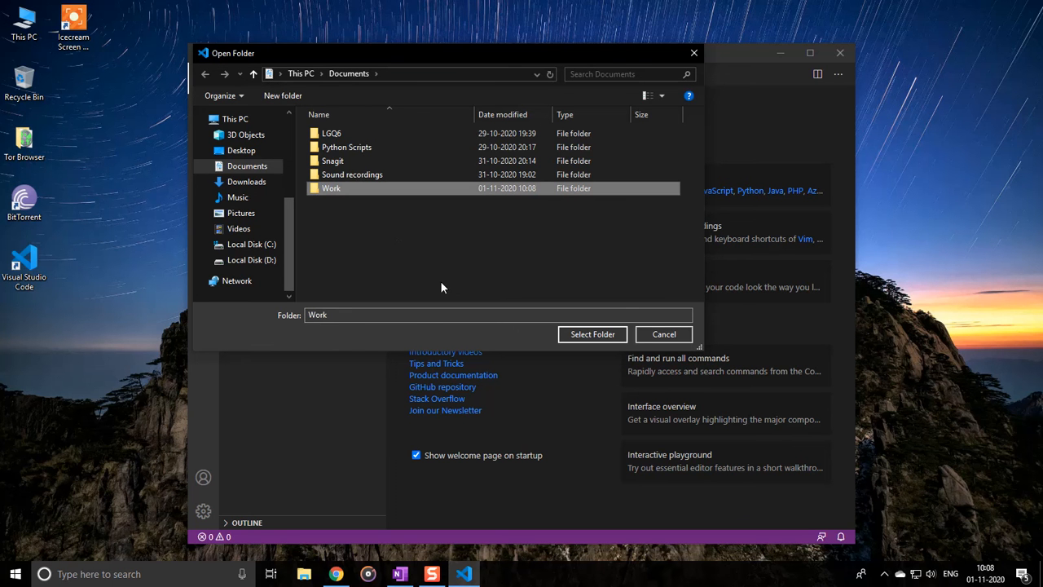
pyautogui.click(592, 334)
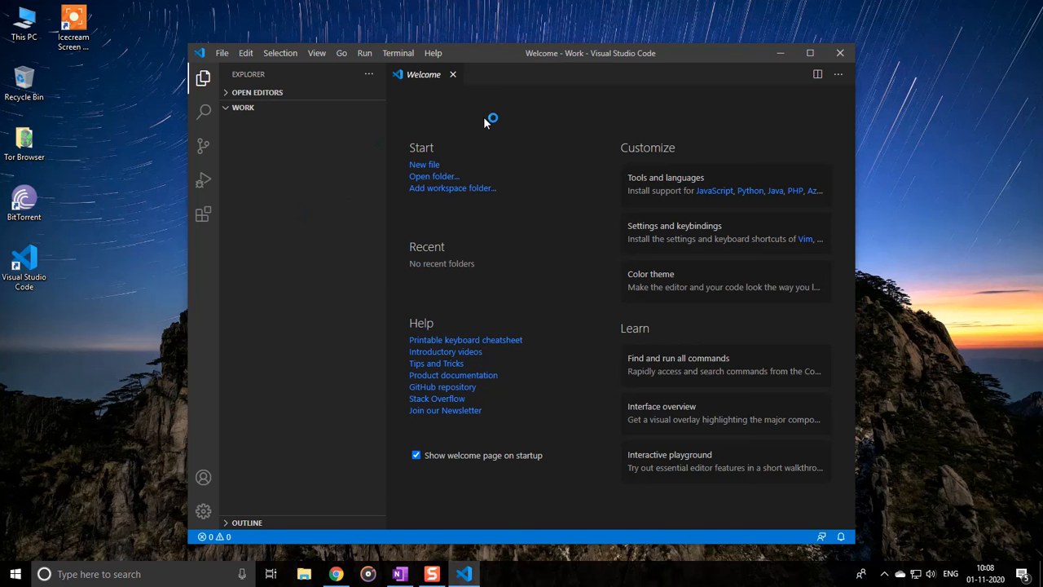
# Create a new file named test.py in the Work folder
pyautogui.moveTo(263, 133)
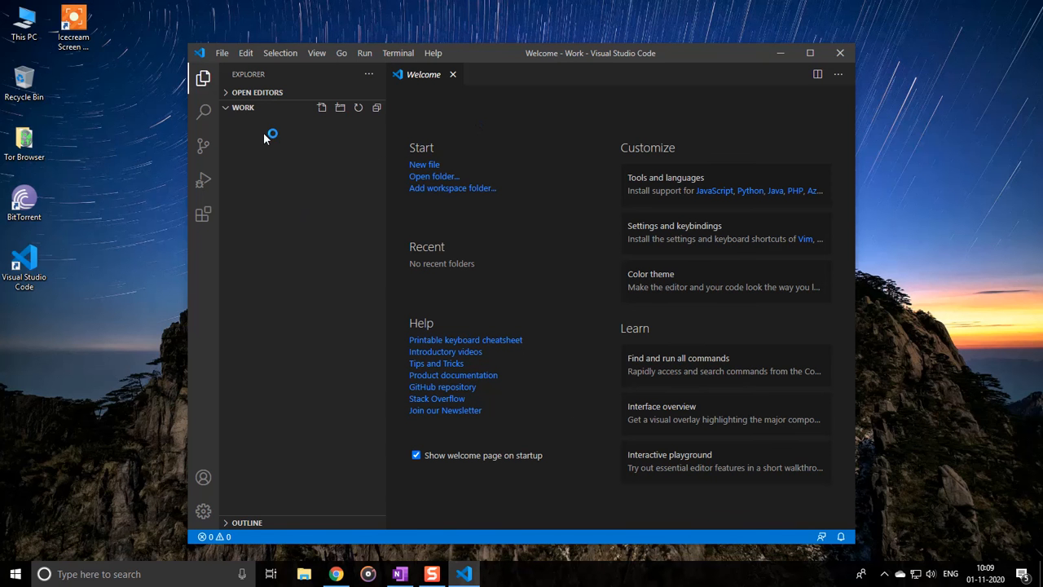
pyautogui.click(323, 114)
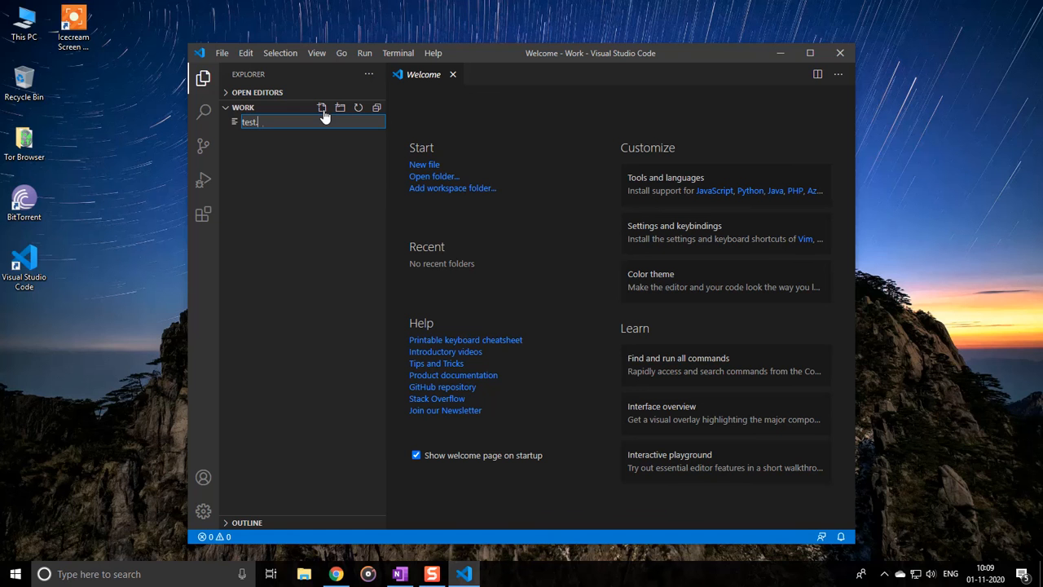
pyautogui.press('Return')
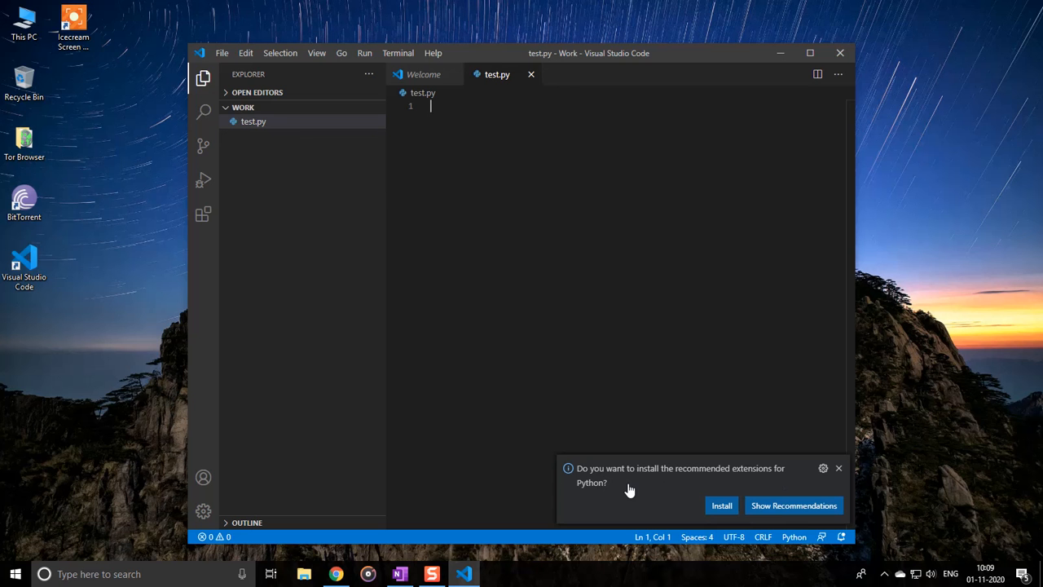
# Install Microsoft's Python extension from the recommendations and look through the popular marketplace extensions
pyautogui.click(782, 506)
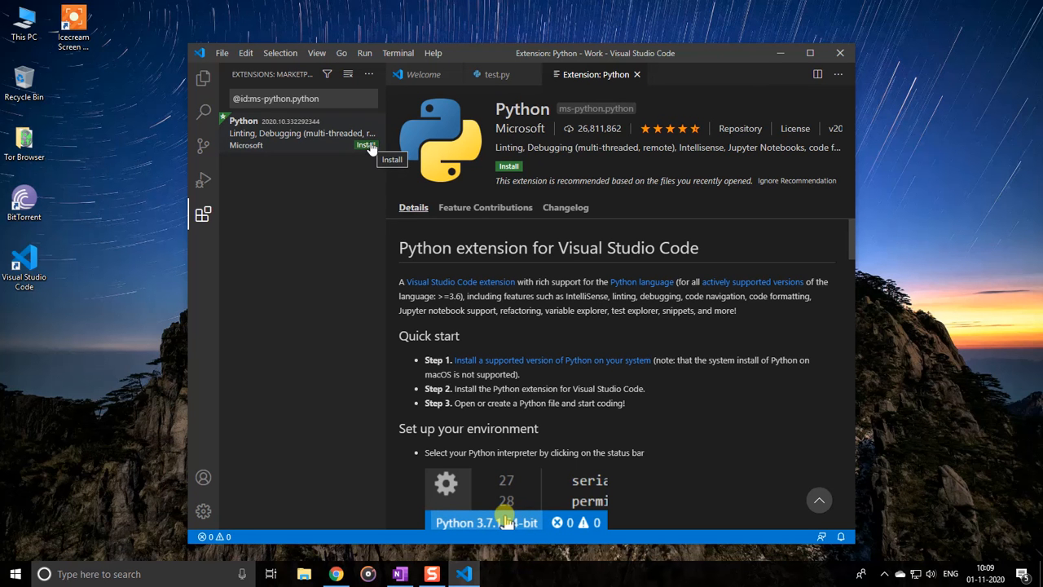
pyautogui.click(516, 167)
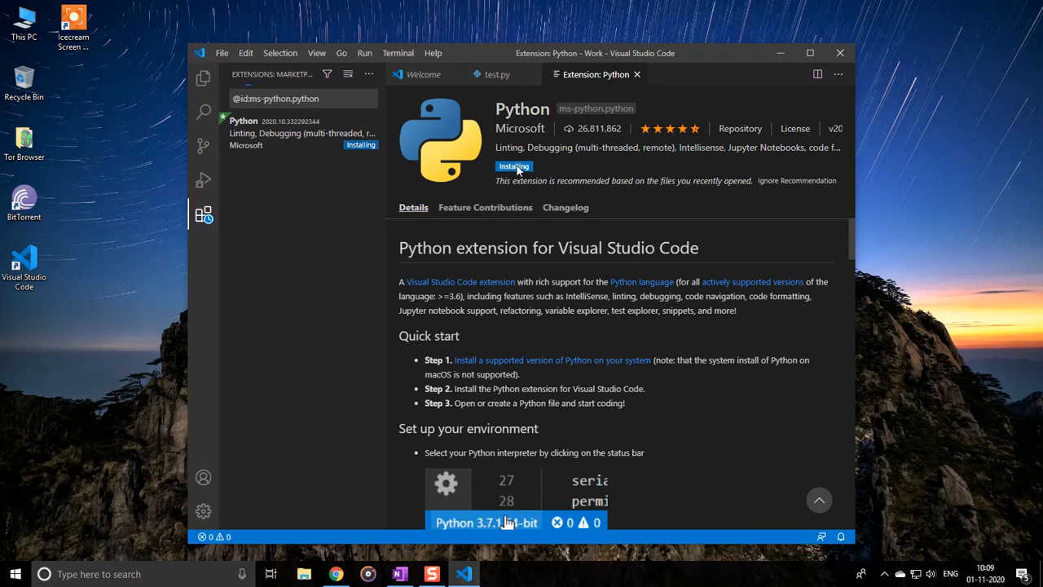
pyautogui.click(348, 74)
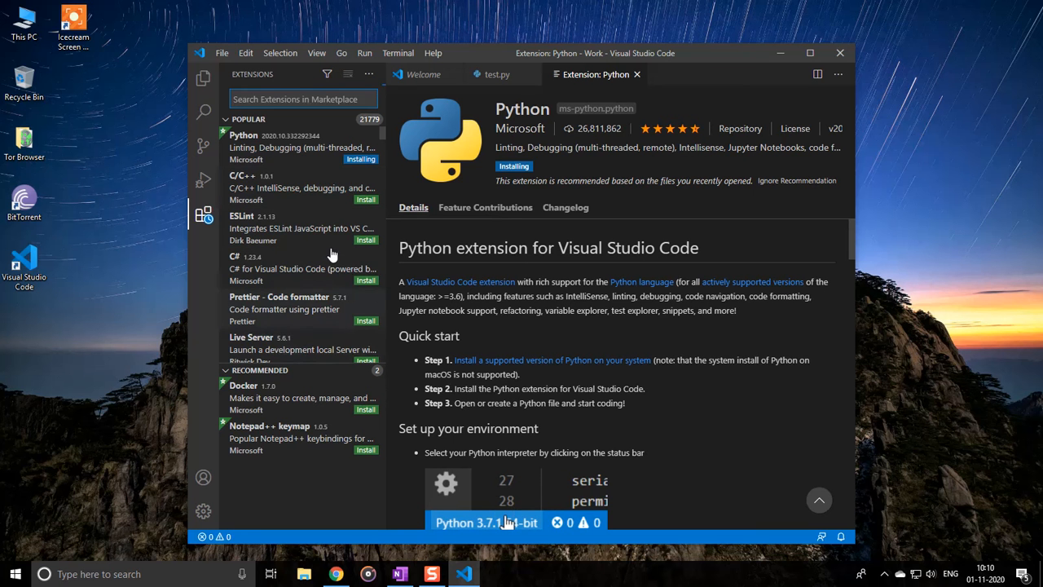
pyautogui.scroll(-1, 331, 261)
pyautogui.scroll(-2, 331, 264)
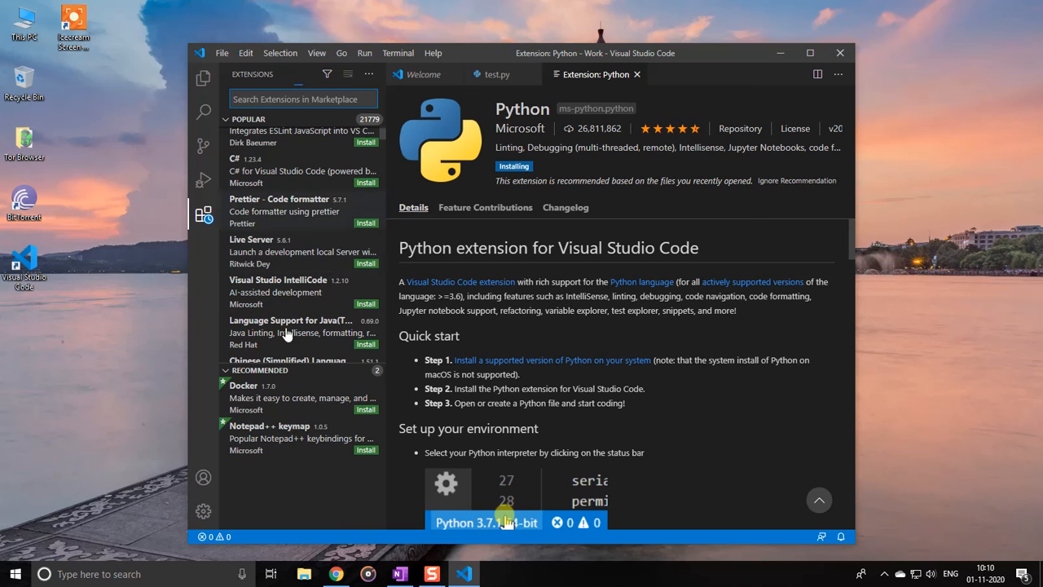
pyautogui.scroll(-1, 310, 282)
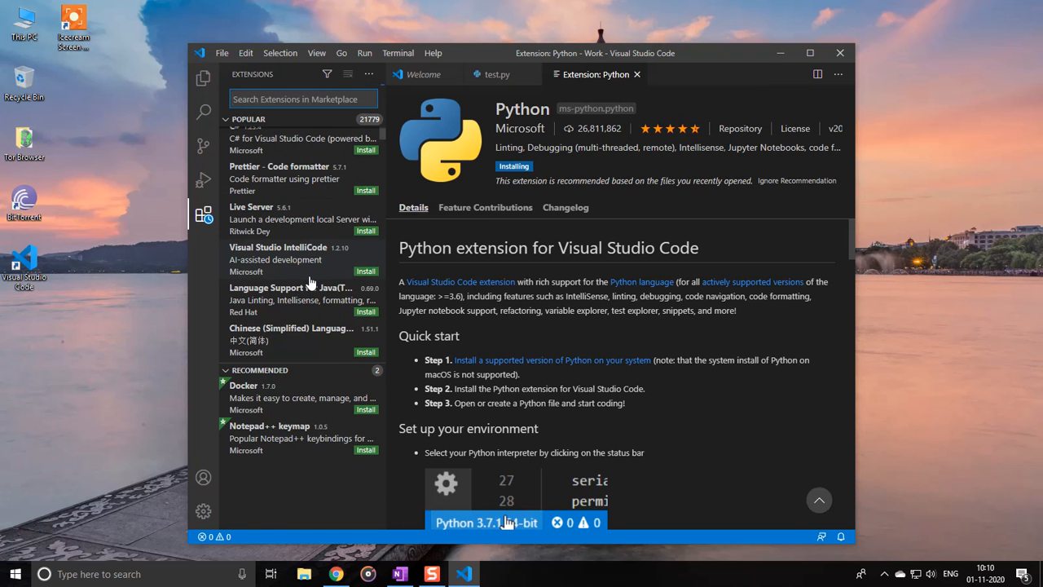
pyautogui.scroll(3, 310, 282)
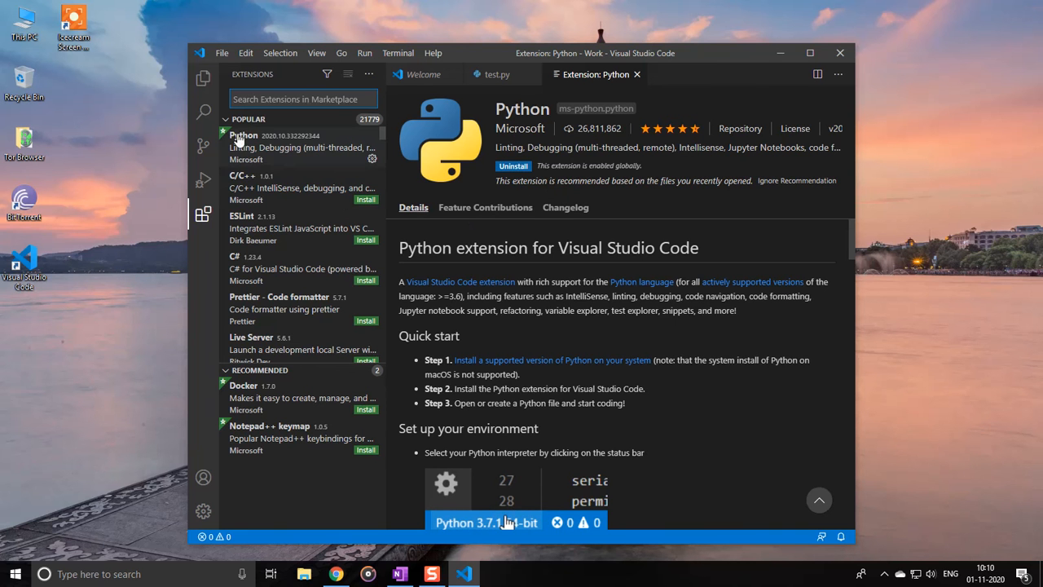
# Return to the Work folder's file list and open test.py in the editor
pyautogui.click(204, 82)
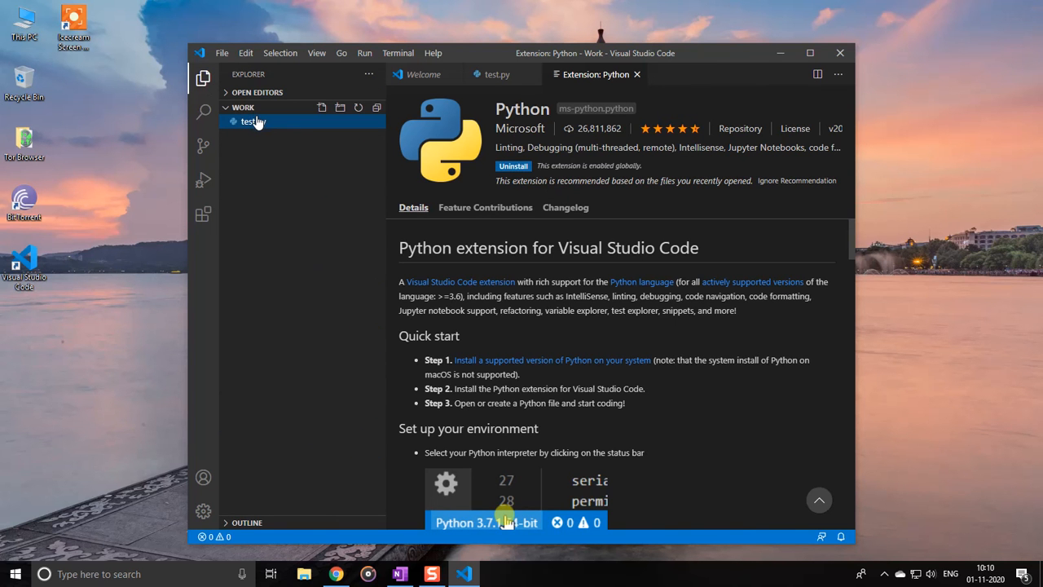
pyautogui.click(255, 122)
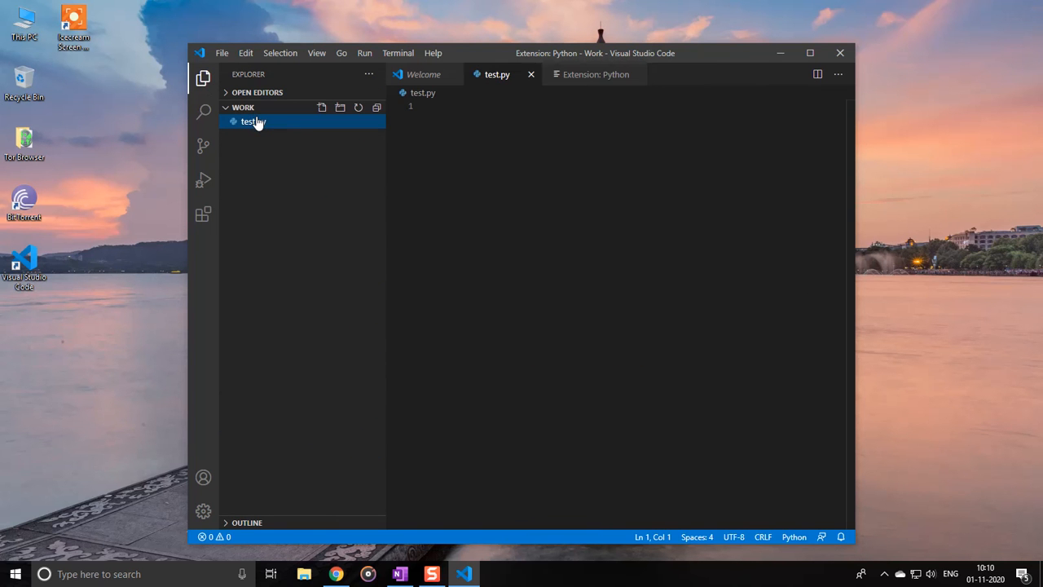
# Write a one-line print statement in test.py that outputs "Hello", the author's surname and three exclamation marks
pyautogui.click(515, 141)
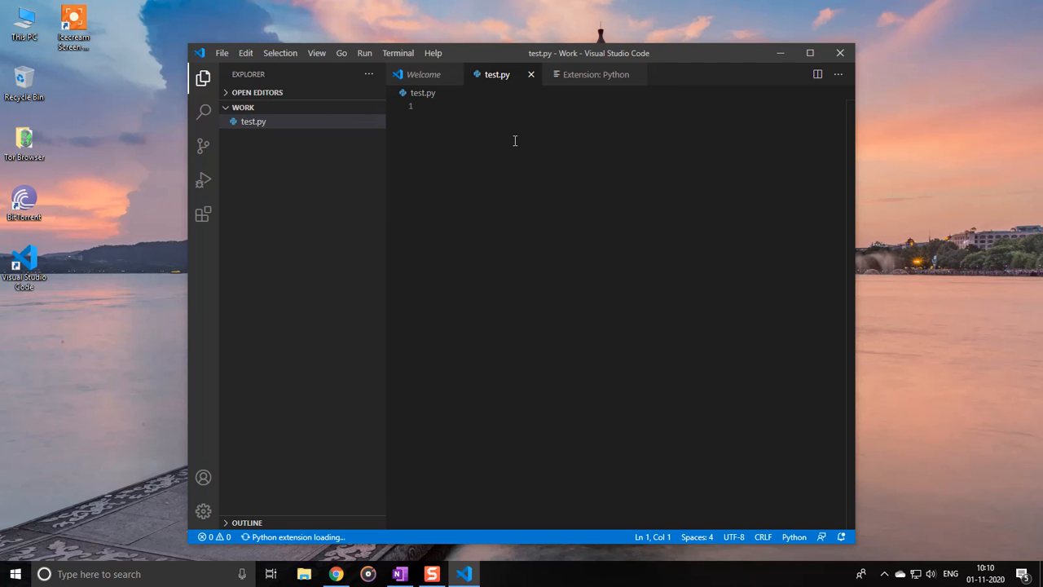
pyautogui.write('print')
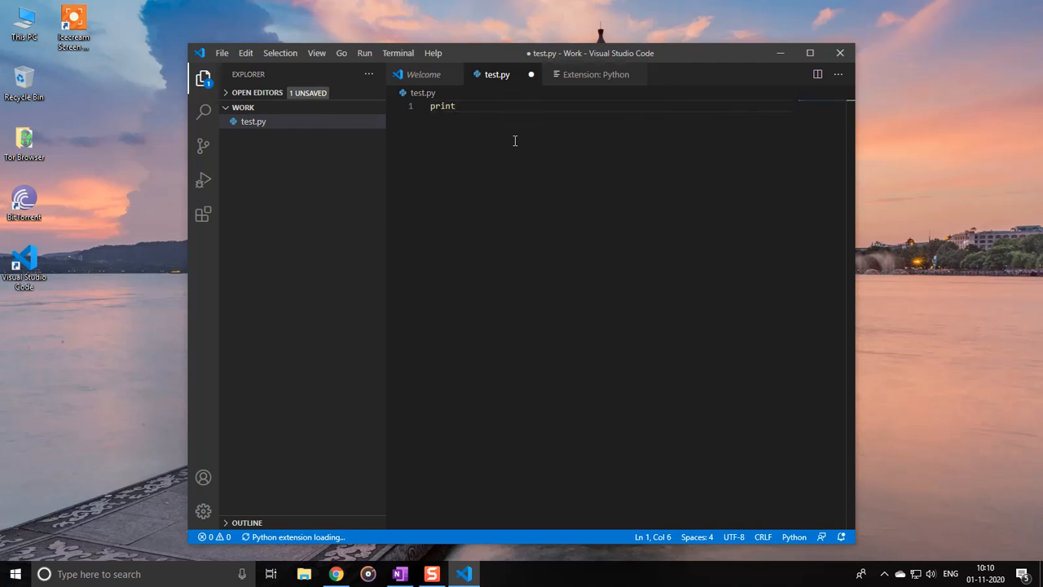
pyautogui.write('("Hello Berry!!!")')
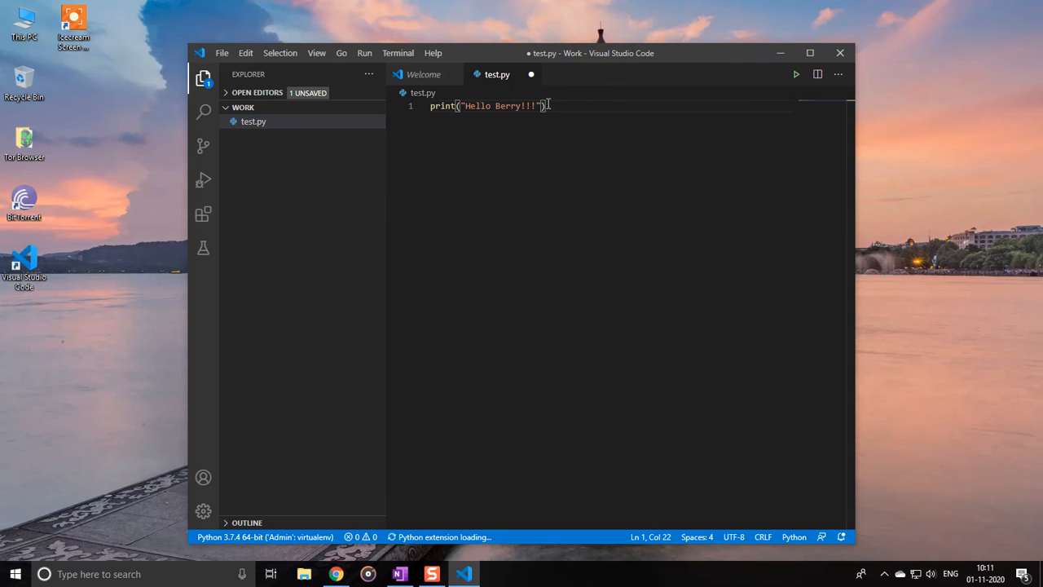
# Open a new integrated terminal for the Work folder below the test.py editor
pyautogui.click(391, 54)
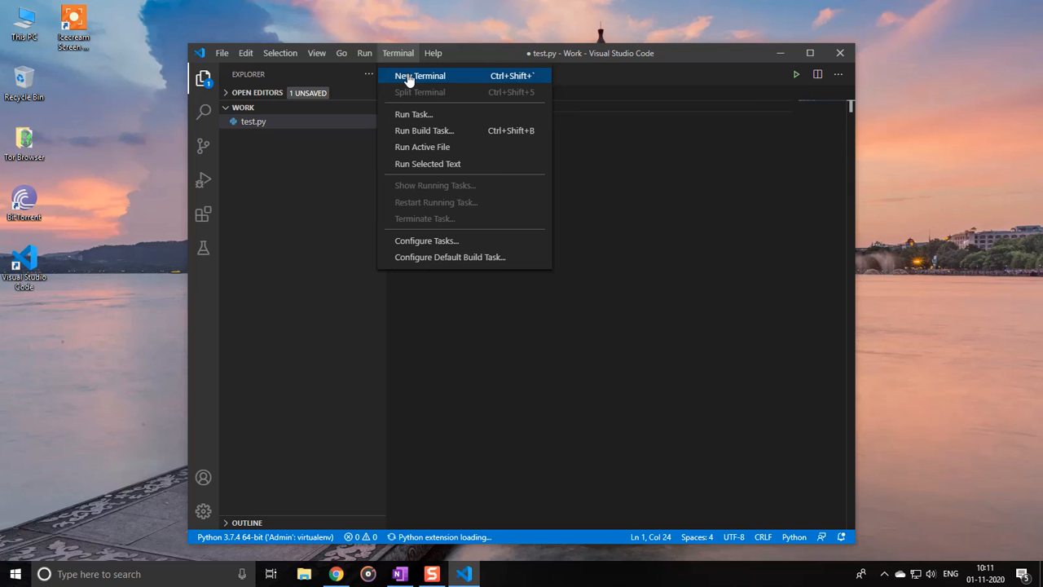
pyautogui.click(409, 78)
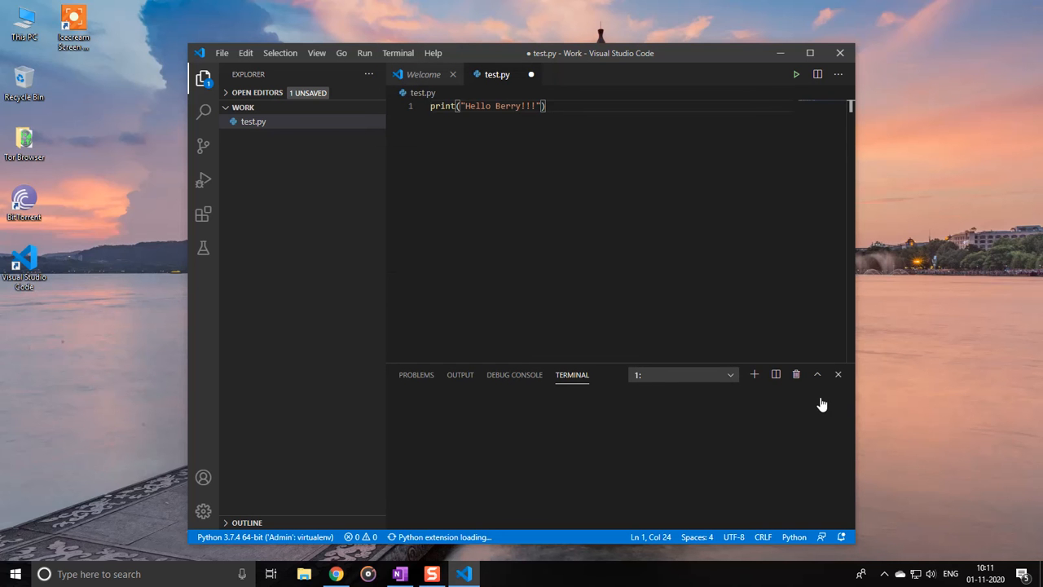
pyautogui.click(737, 383)
pyautogui.click(695, 425)
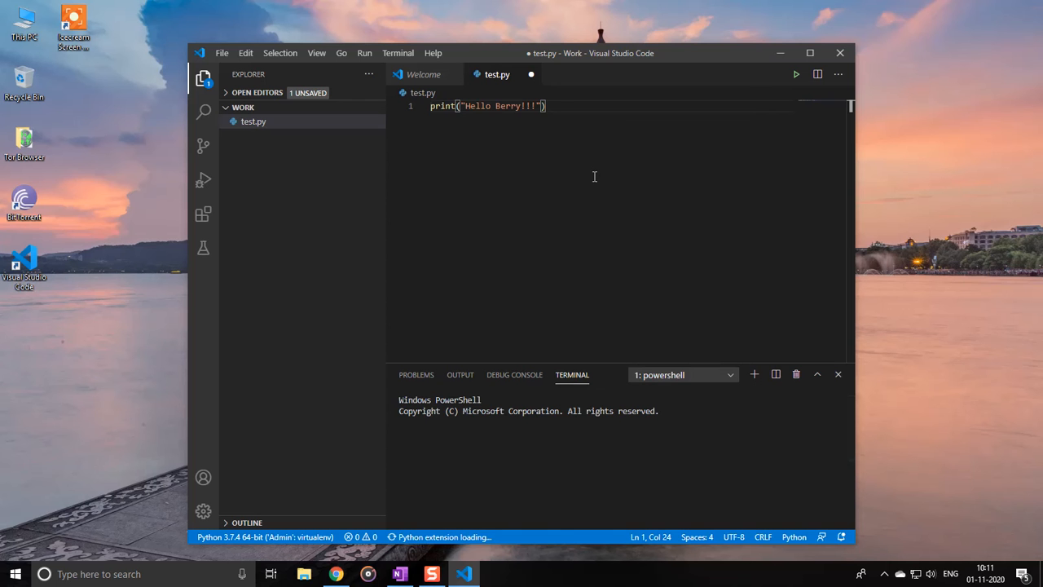
# Save test.py and run the Python file in the integrated terminal
pyautogui.hotkey('ctrl', 's')
pyautogui.rightClick(562, 106)
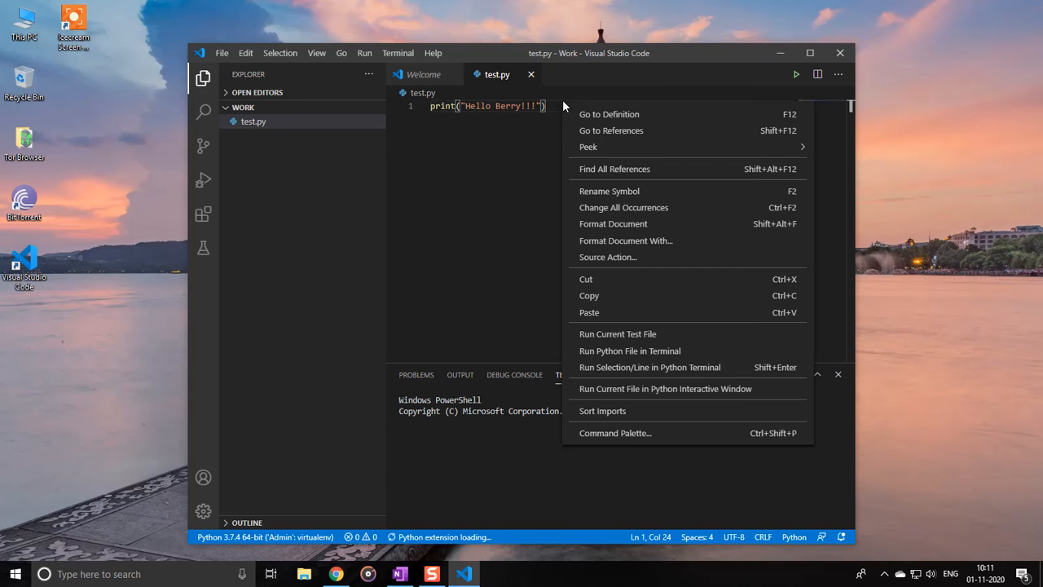
pyautogui.click(525, 170)
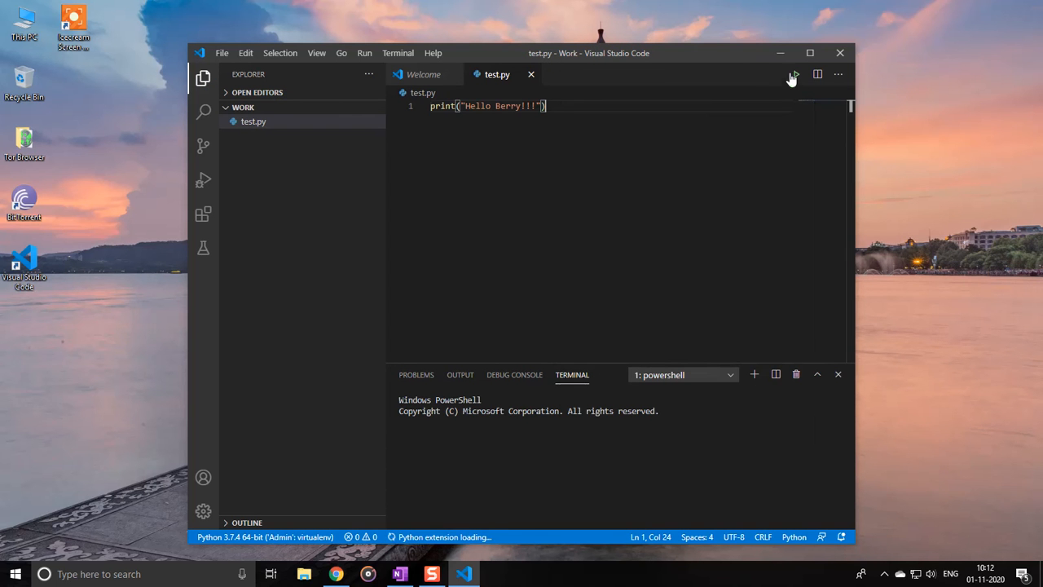
pyautogui.click(797, 80)
# Reveal test.py in File Explorer, open a command prompt (cmd) from the Work folder and move its window clear of the code
pyautogui.rightClick(279, 120)
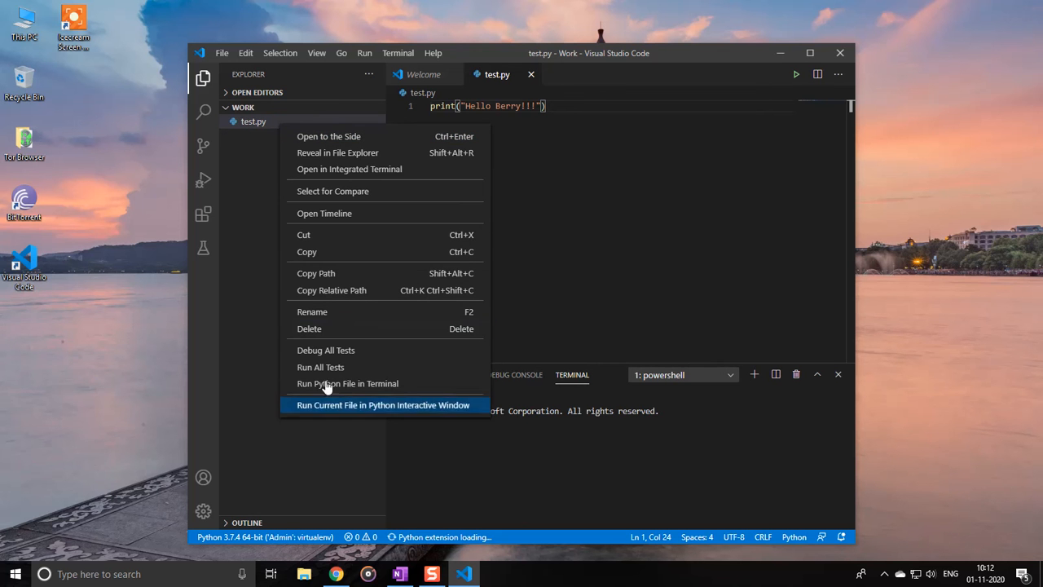
pyautogui.click(346, 155)
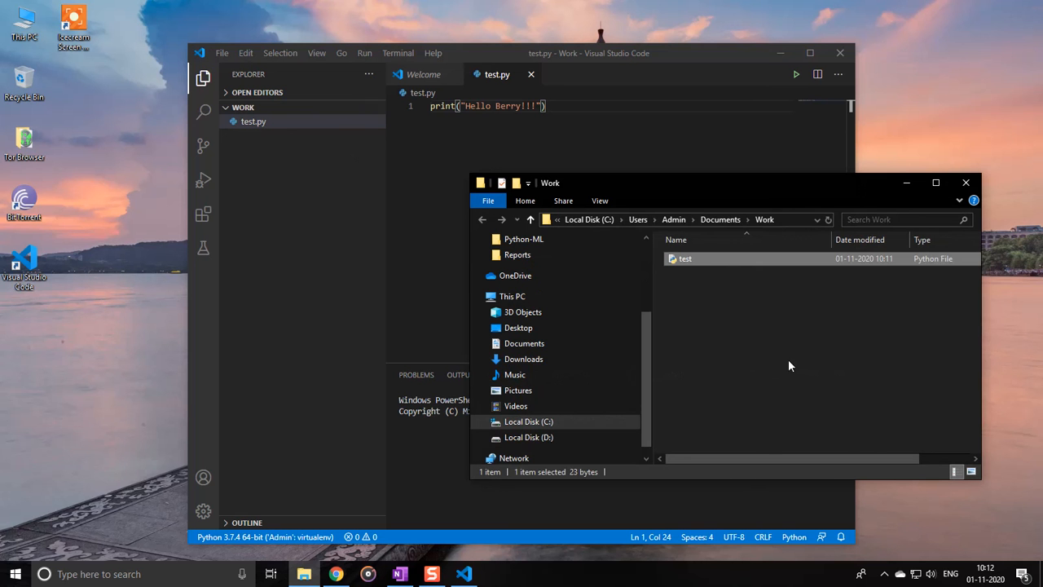
pyautogui.click(792, 223)
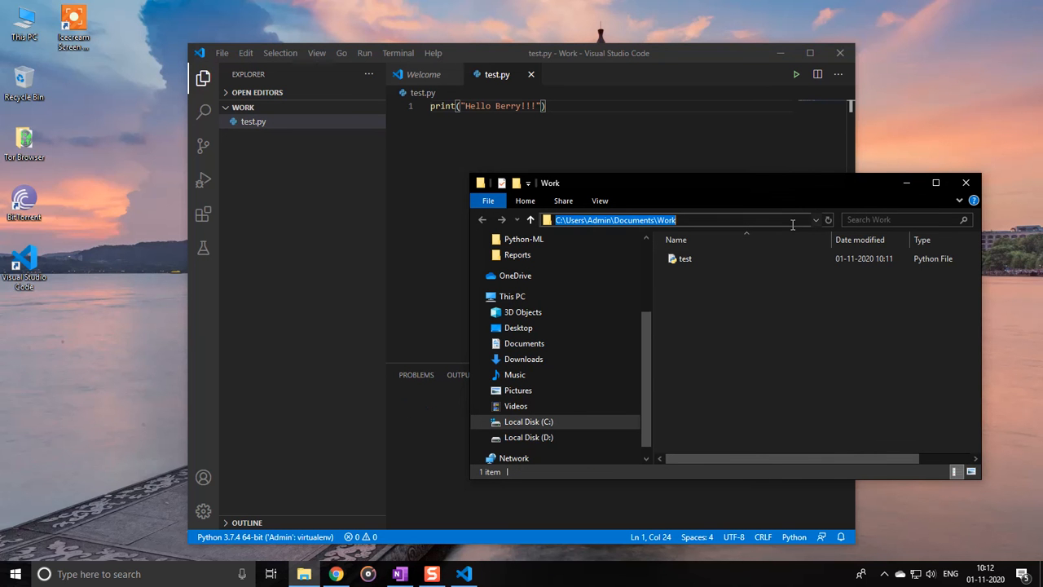
pyautogui.write('cmd')
pyautogui.press('Return')
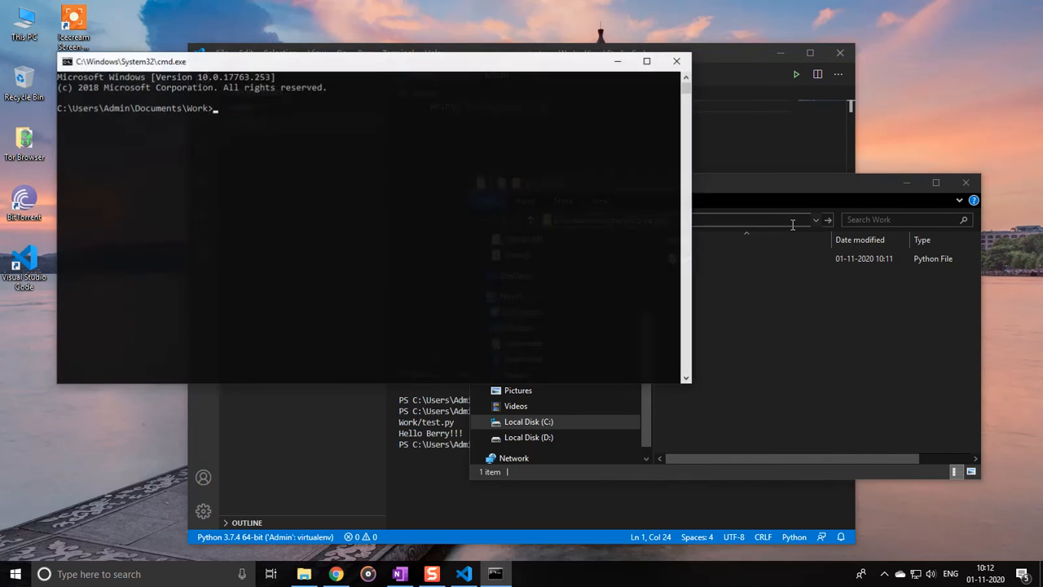
pyautogui.moveTo(486, 65); pyautogui.dragTo(774, 192)
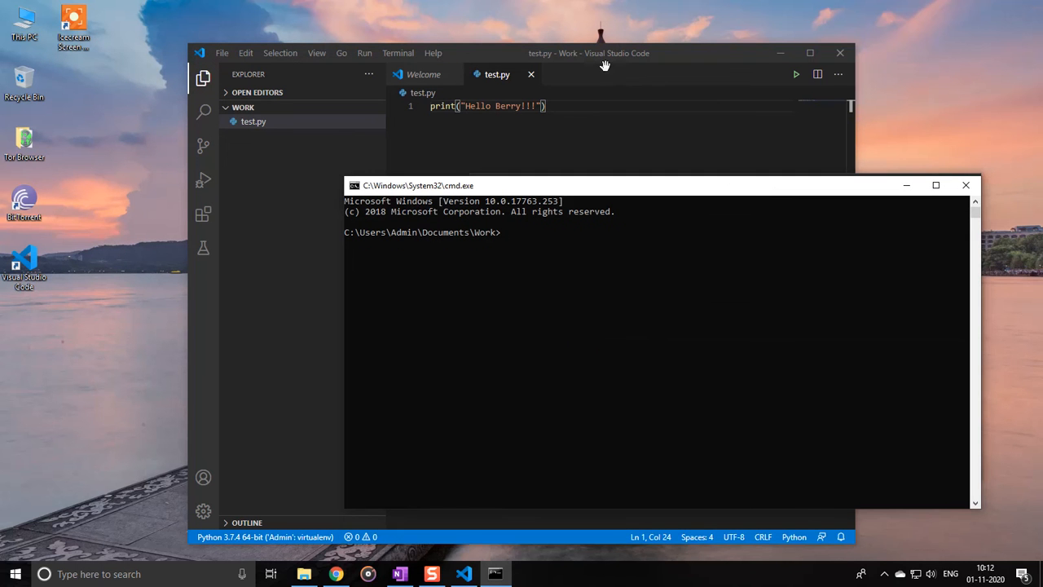
# List the Work folder's contents in the command prompt, trying ls and dir
pyautogui.click(565, 337)
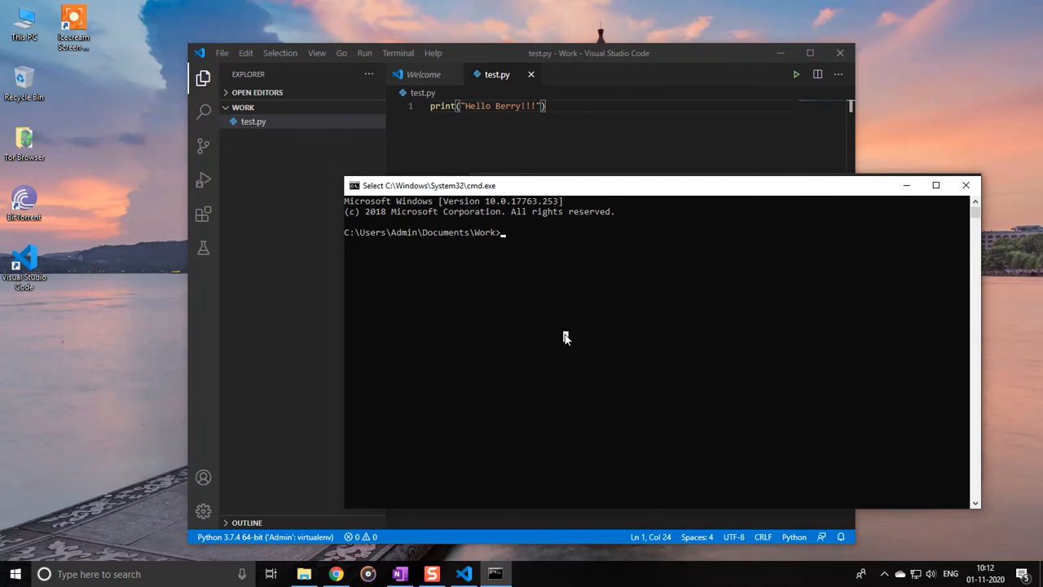
pyautogui.write('ls')
pyautogui.press('Return')
pyautogui.write('dir')
pyautogui.press('Return')
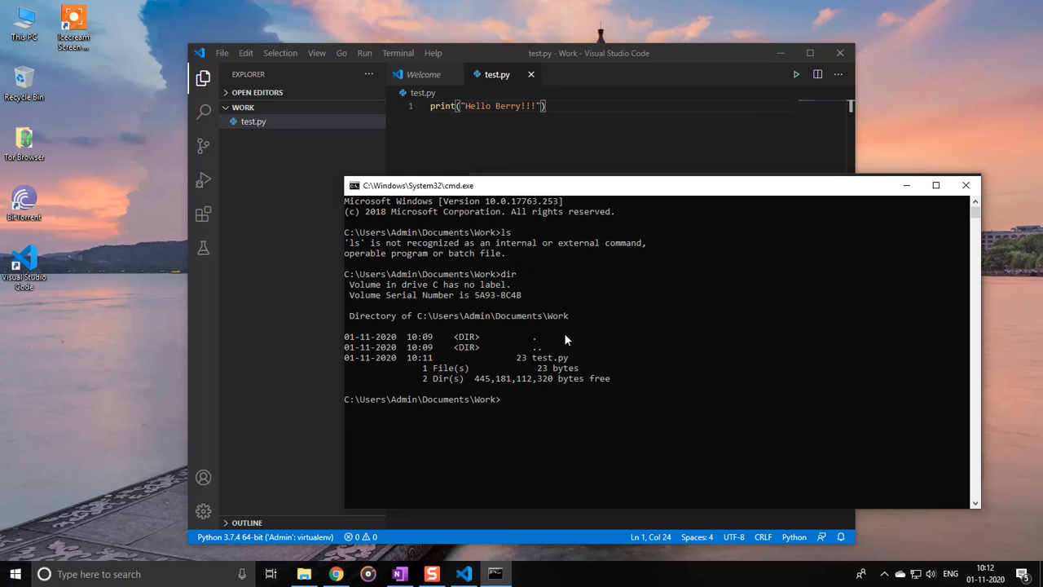
# Run the script from the command prompt with python test.py
pyautogui.write('python test.py')
pyautogui.press('Return')
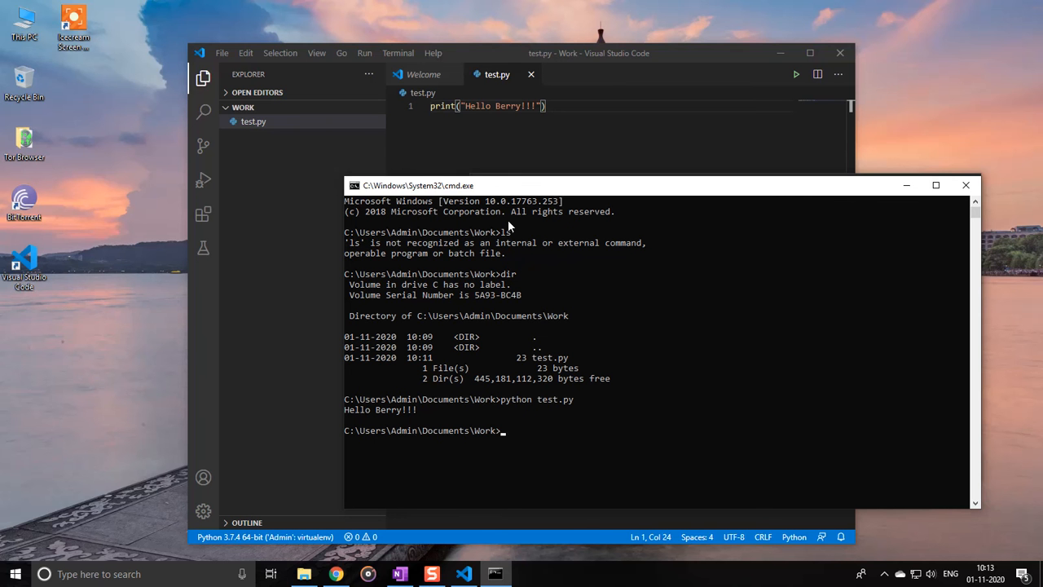
# Switch back to Visual Studio Code and list the Work folder's contents in the integrated terminal with dir
pyautogui.click(680, 49)
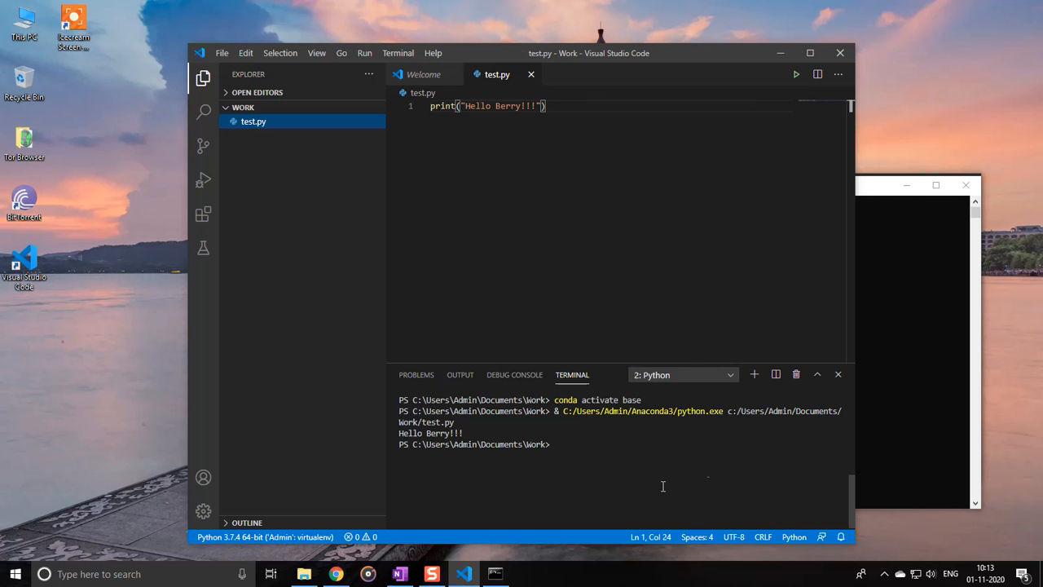
pyautogui.click(566, 454)
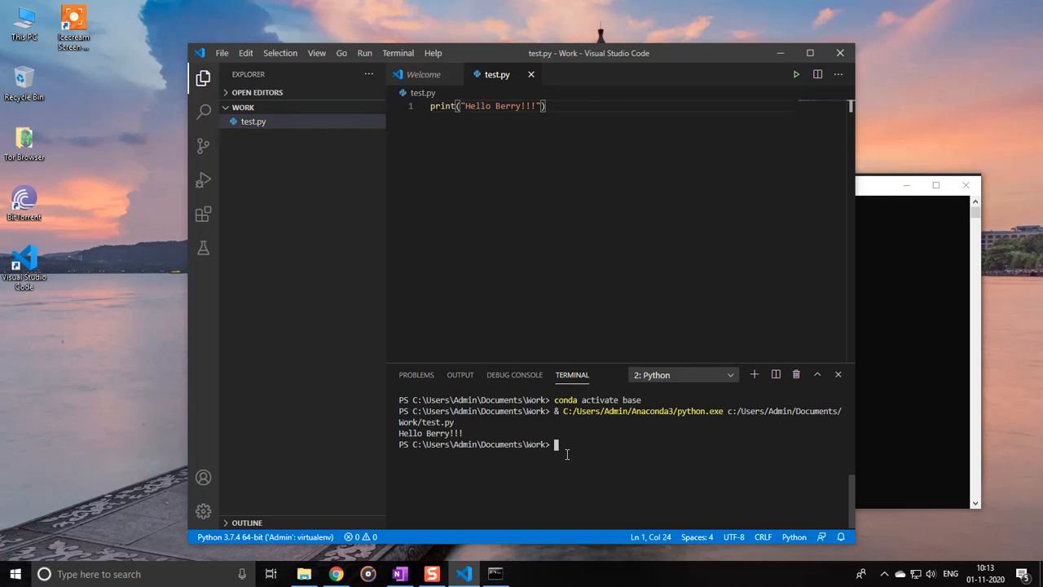
pyautogui.write('dir')
pyautogui.press('Return')
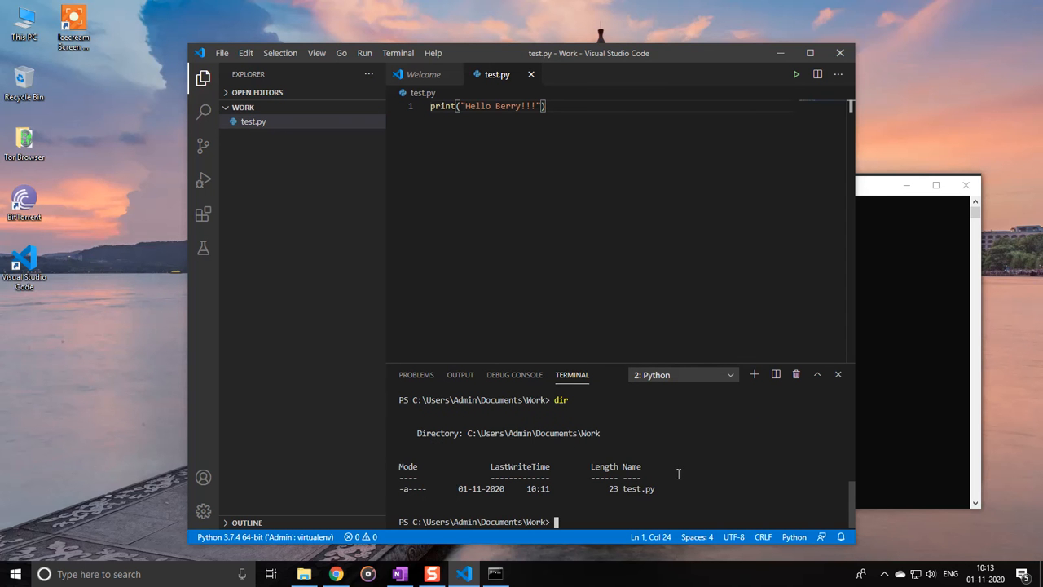
# Run the script in the integrated terminal with python .\test.py and highlight the Work folder path in that command's prompt
pyautogui.write('python test')
pyautogui.press('Tab')
pyautogui.press('Return')
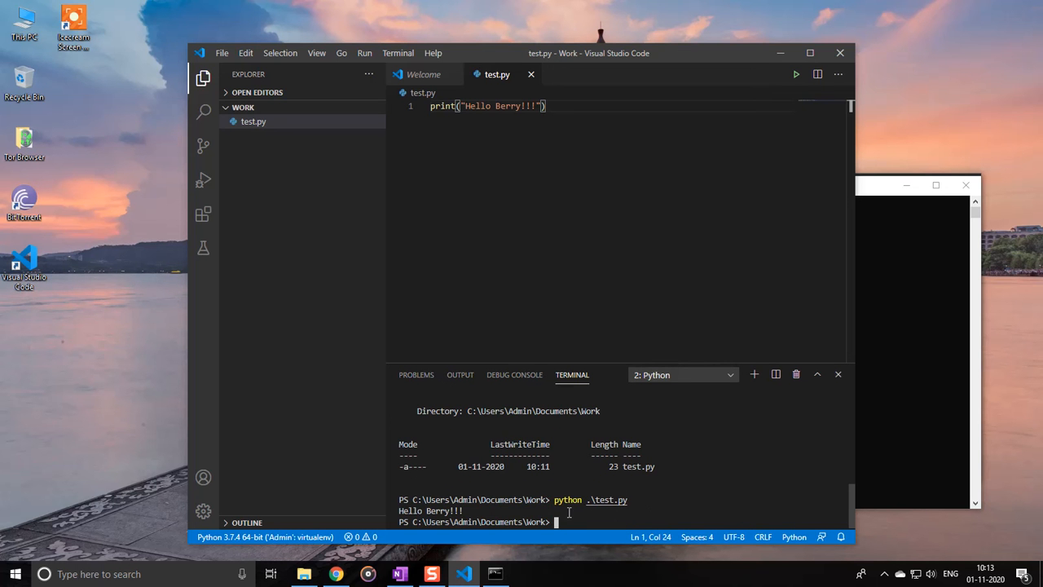
pyautogui.moveTo(549, 499); pyautogui.dragTo(413, 498)
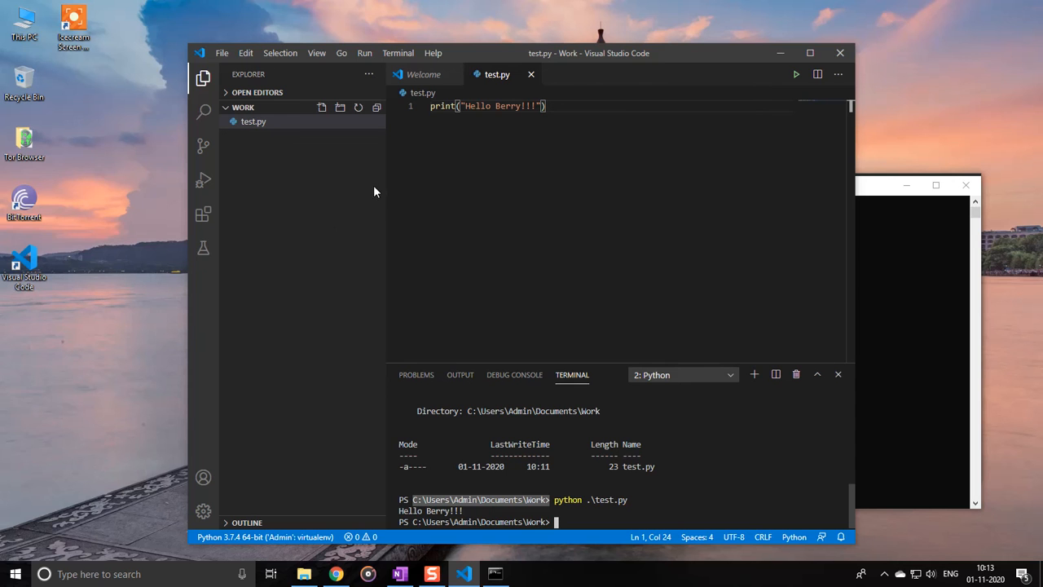
# Switch to OneNote to view the Softwares page with the Visual Studio Code links
pyautogui.click(404, 575)
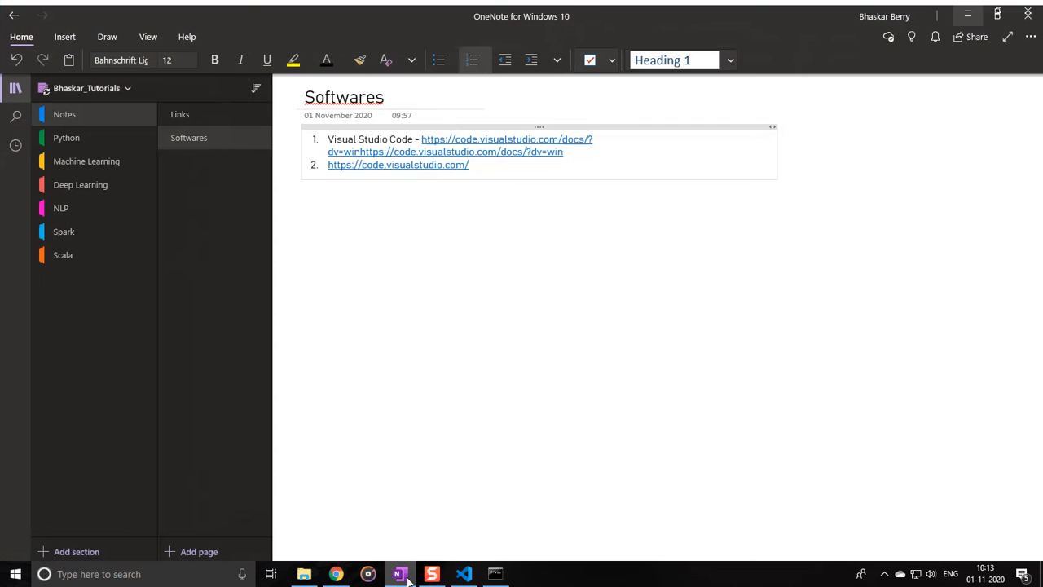